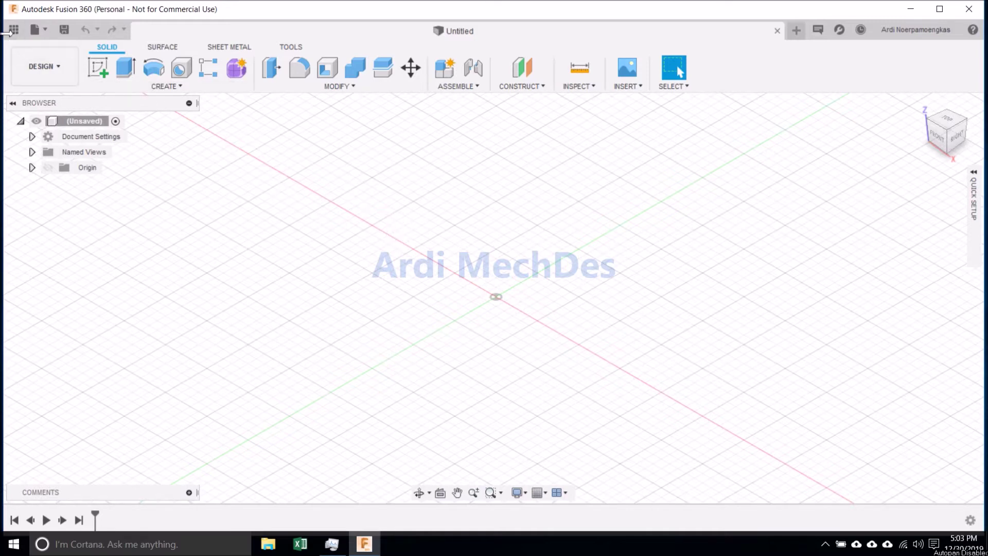
# - Browse the Data Panel samples and open GE Bracket from the Generative Design Samples project
pyautogui.click(14, 29)
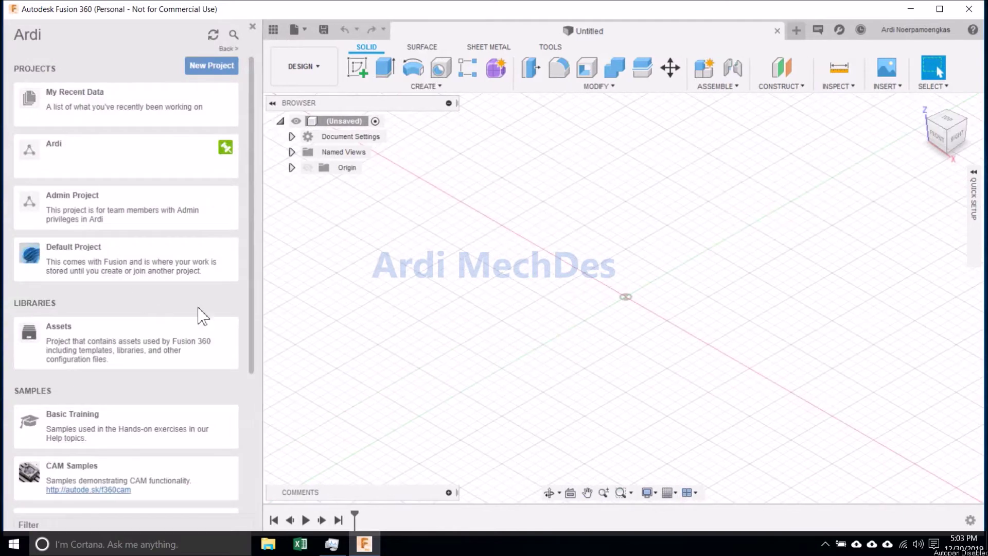
pyautogui.moveTo(254, 315); pyautogui.dragTo(258, 474)
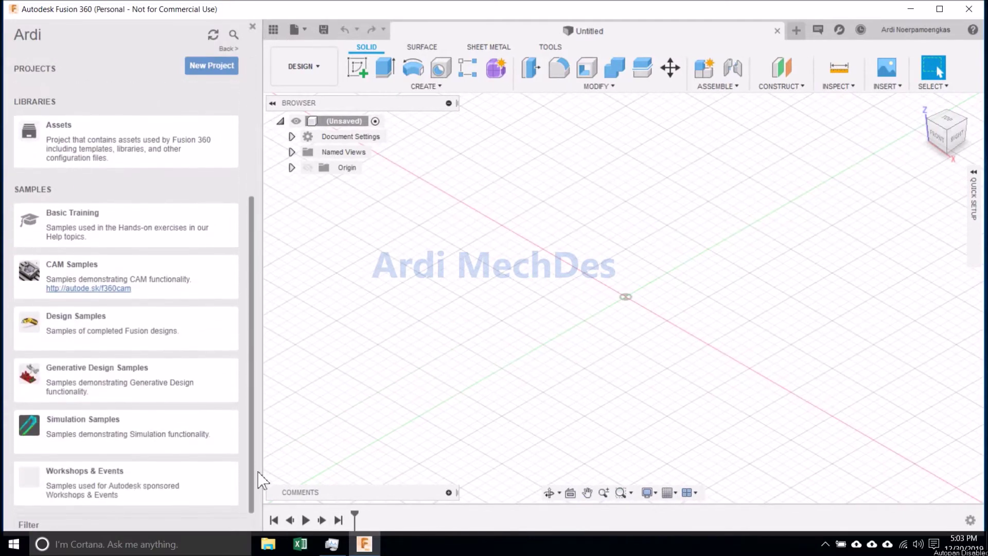
pyautogui.click(219, 385)
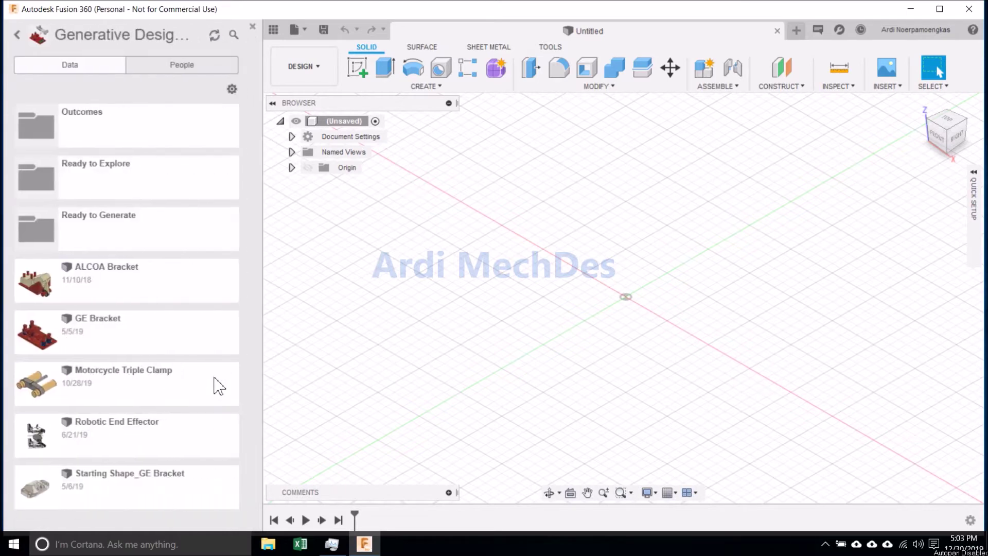
pyautogui.click(194, 328)
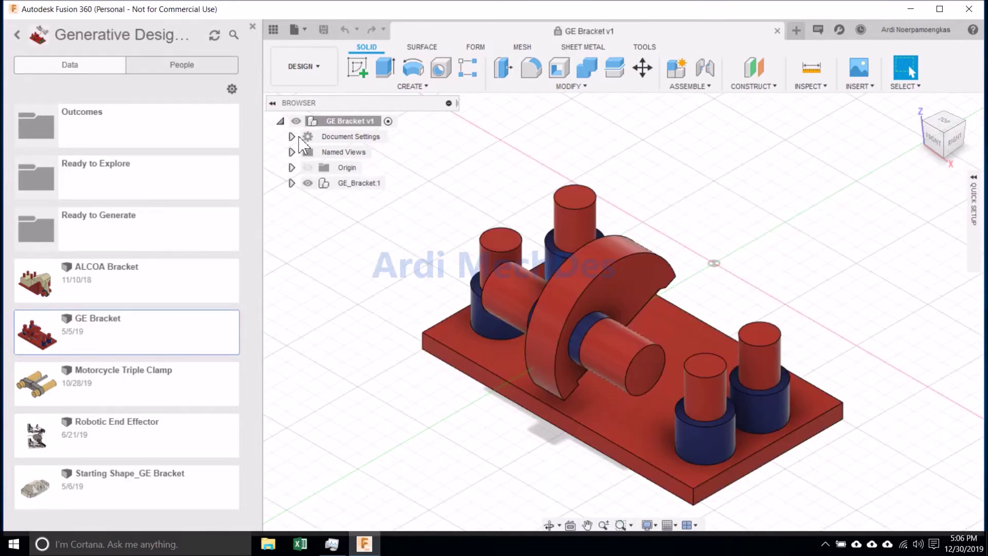
# - Close the Data Panel and save a copy of the design named GE Bracket
pyautogui.click(273, 30)
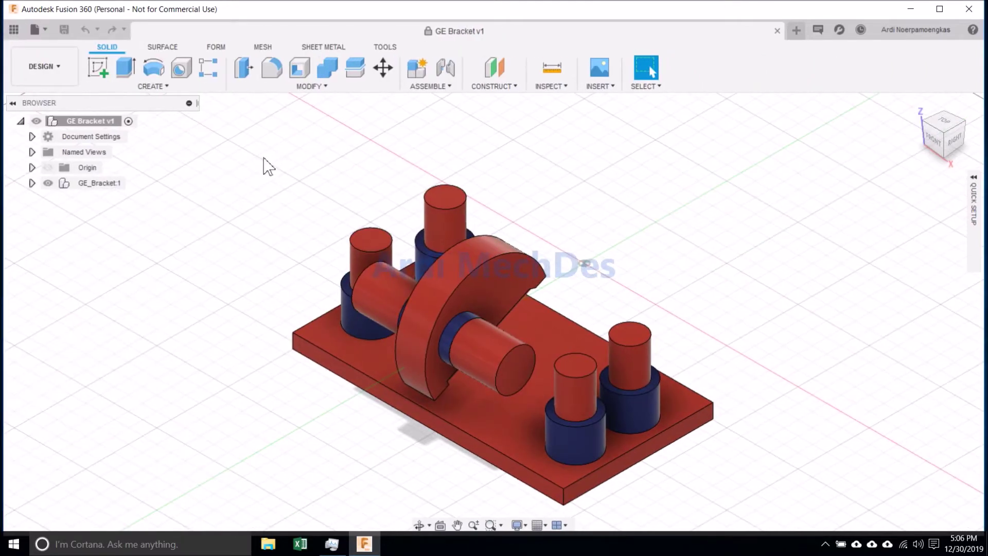
pyautogui.click(49, 33)
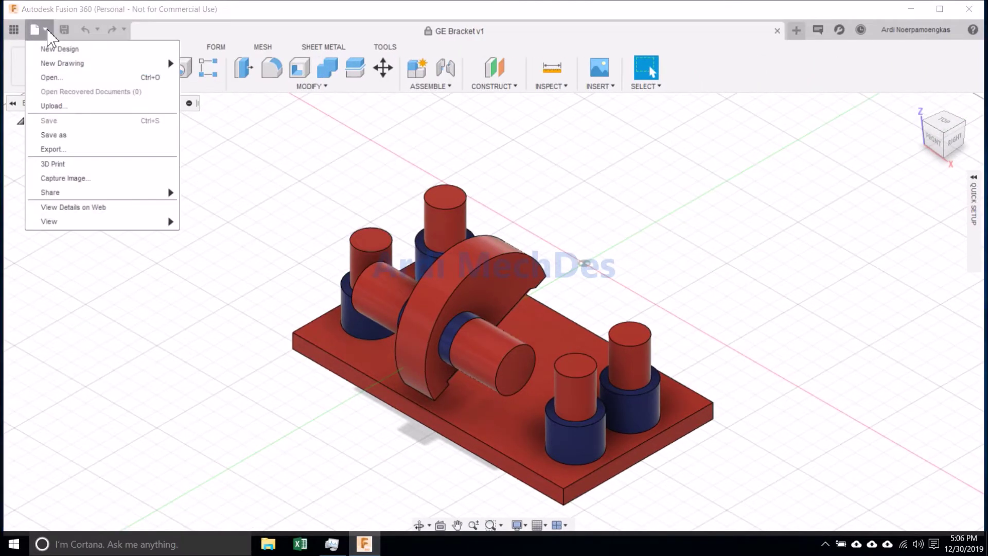
pyautogui.click(87, 136)
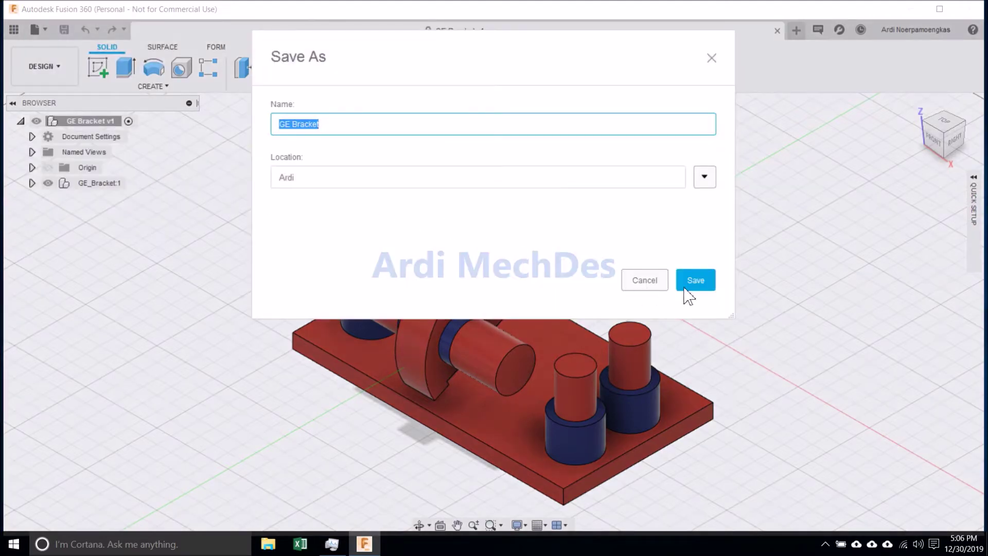
pyautogui.click(696, 280)
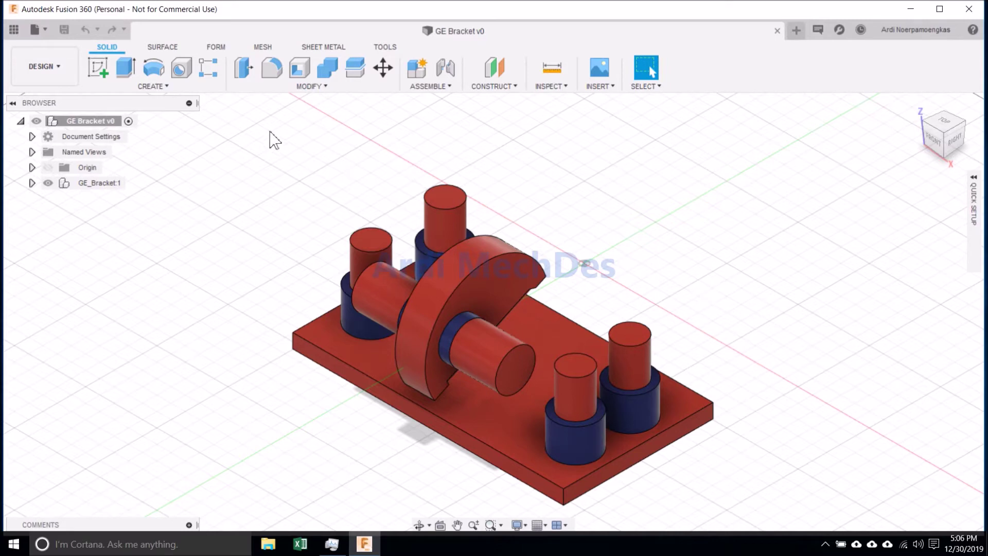
pyautogui.click(60, 71)
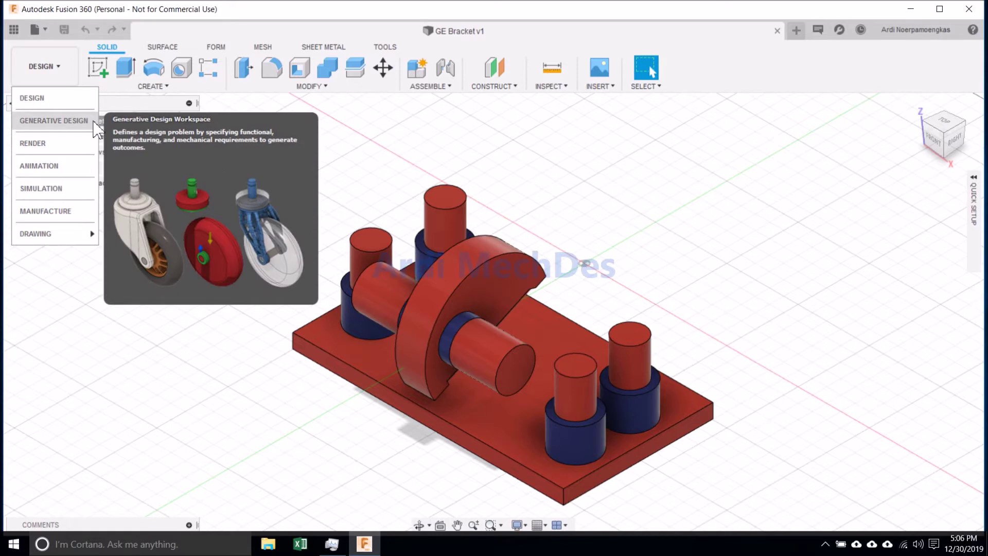
# - Switch to the Generative Design workspace, skim the Learning Panel, then close it
pyautogui.click(62, 120)
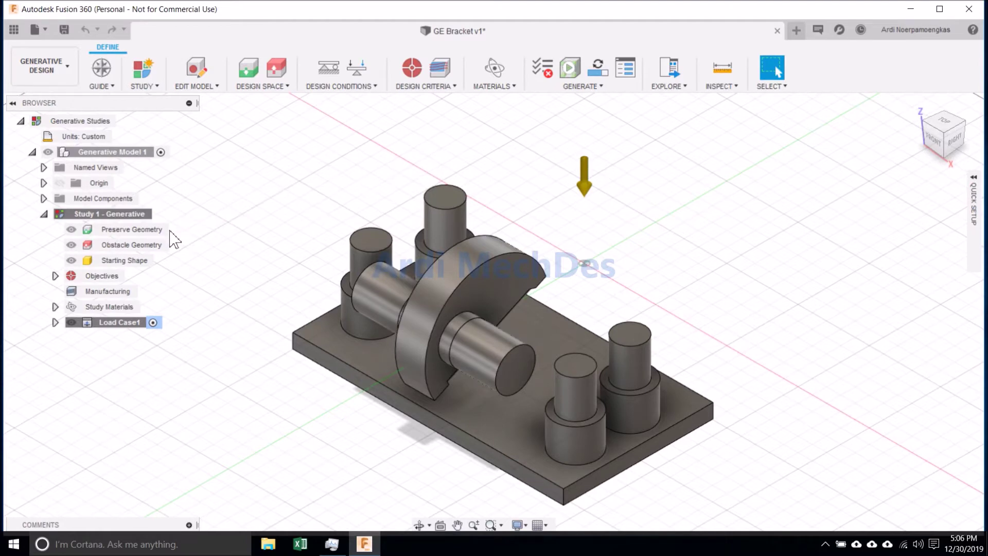
pyautogui.click(110, 86)
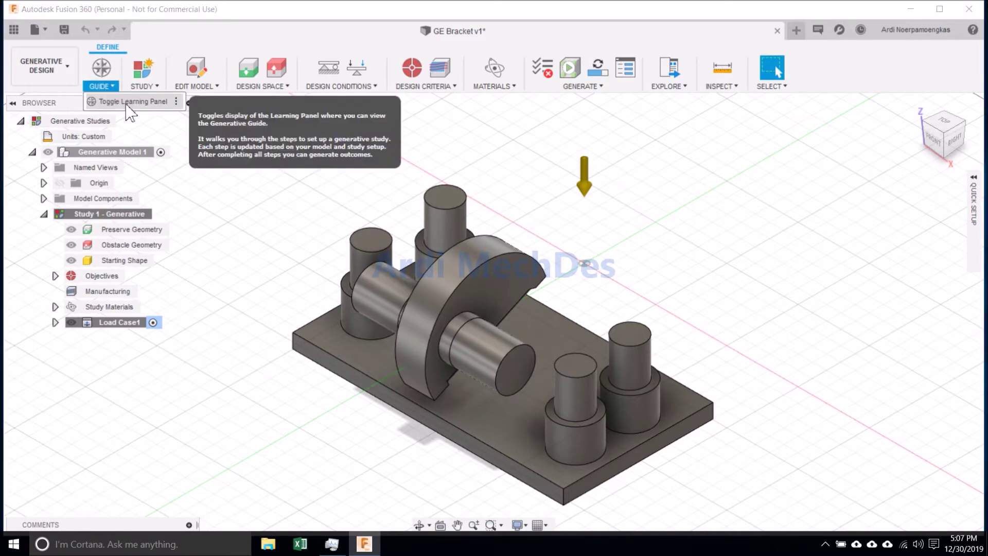
pyautogui.click(127, 103)
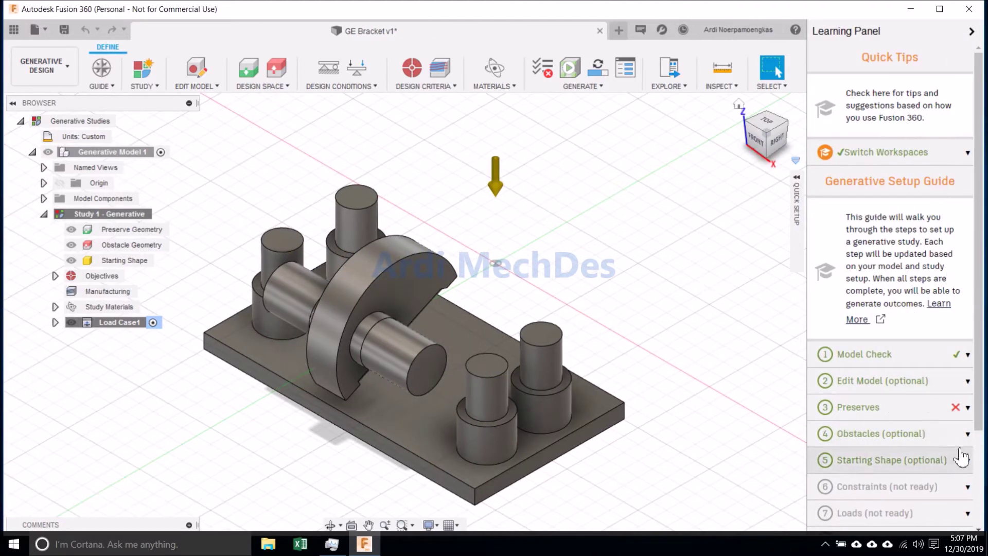
pyautogui.scroll(-3, 968, 509)
pyautogui.scroll(3, 967, 526)
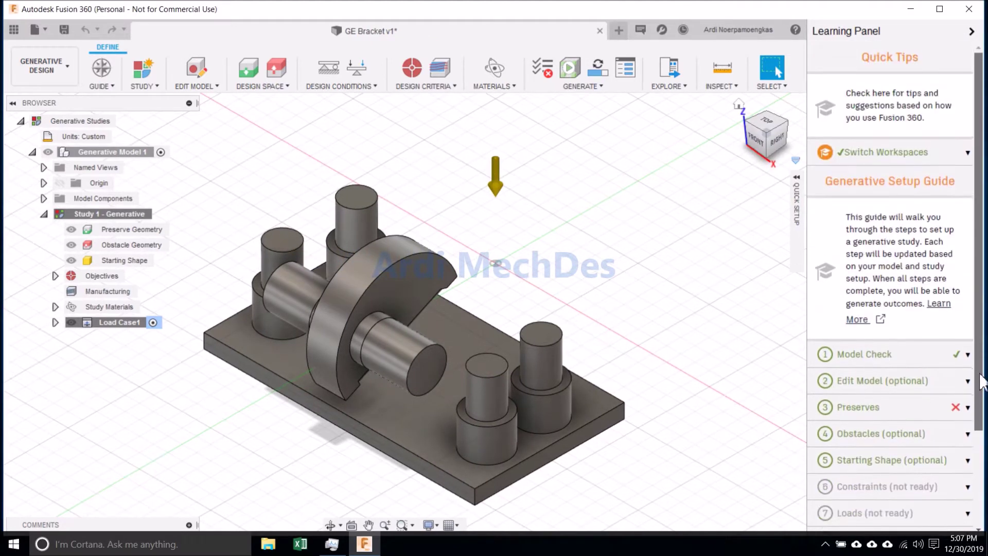
pyautogui.click(971, 32)
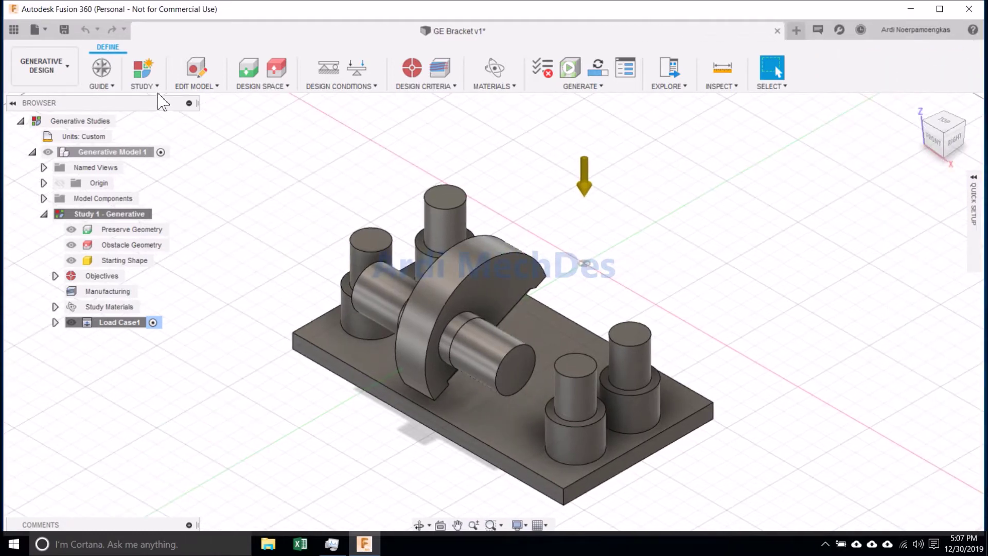
pyautogui.click(156, 89)
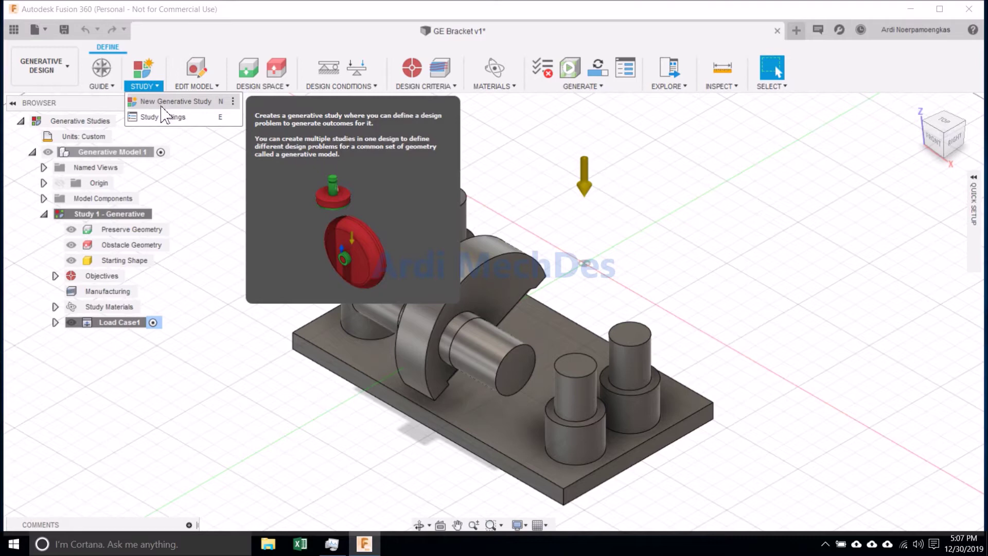
pyautogui.click(194, 127)
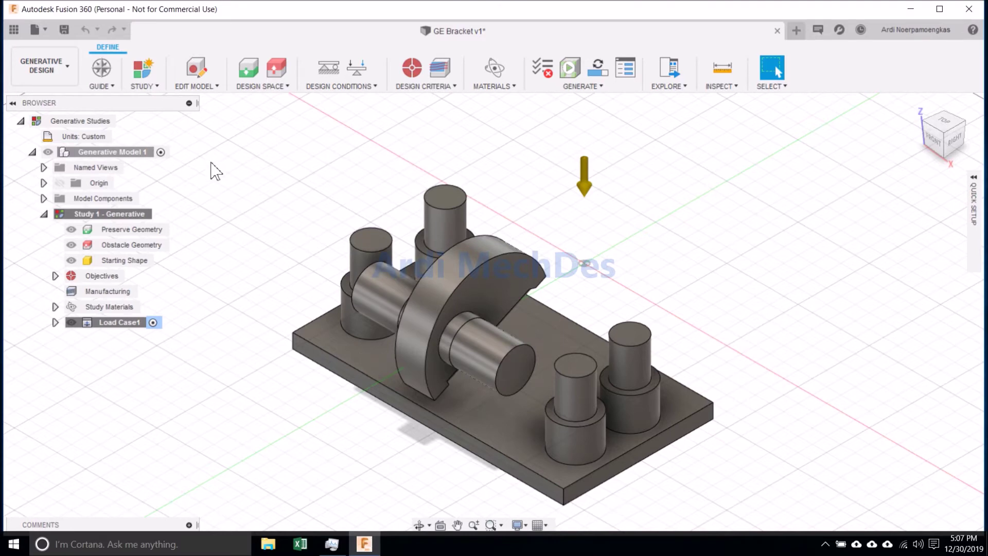
pyautogui.click(216, 86)
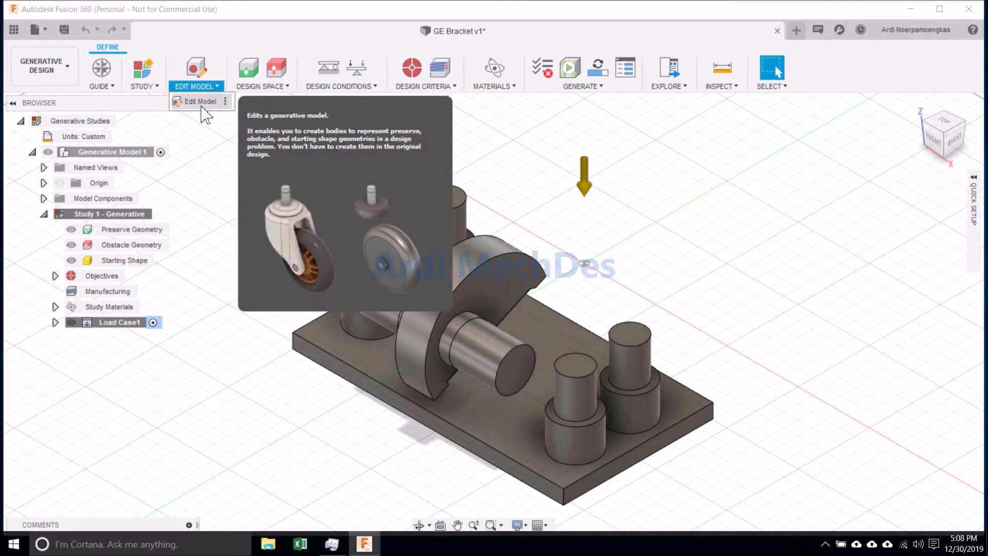
pyautogui.click(220, 160)
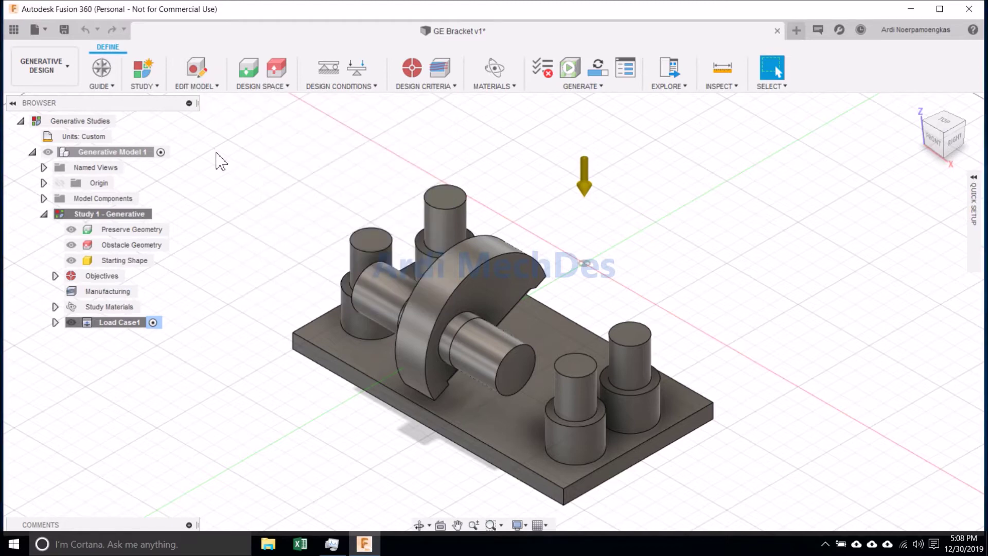
pyautogui.moveTo(172, 230)
pyautogui.moveTo(257, 82)
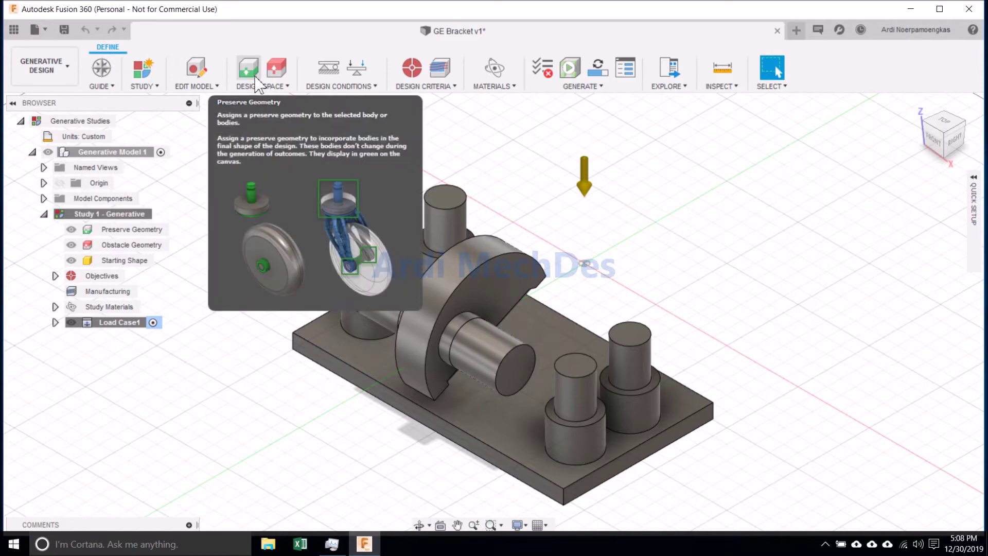
# - Start Preserve Geometry and select the four cylinder post sleeves
pyautogui.click(248, 69)
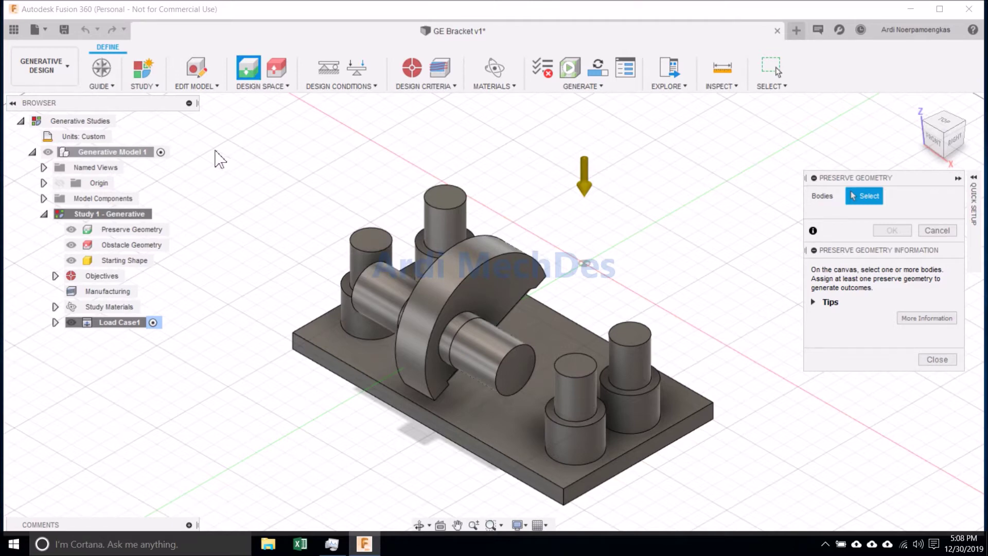
pyautogui.click(360, 324)
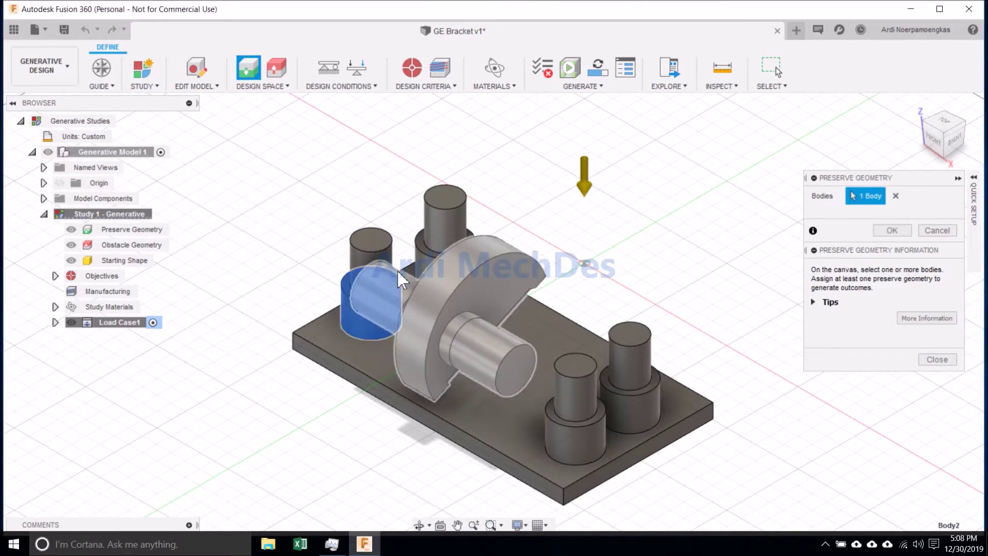
pyautogui.click(423, 259)
pyautogui.click(582, 448)
pyautogui.click(628, 407)
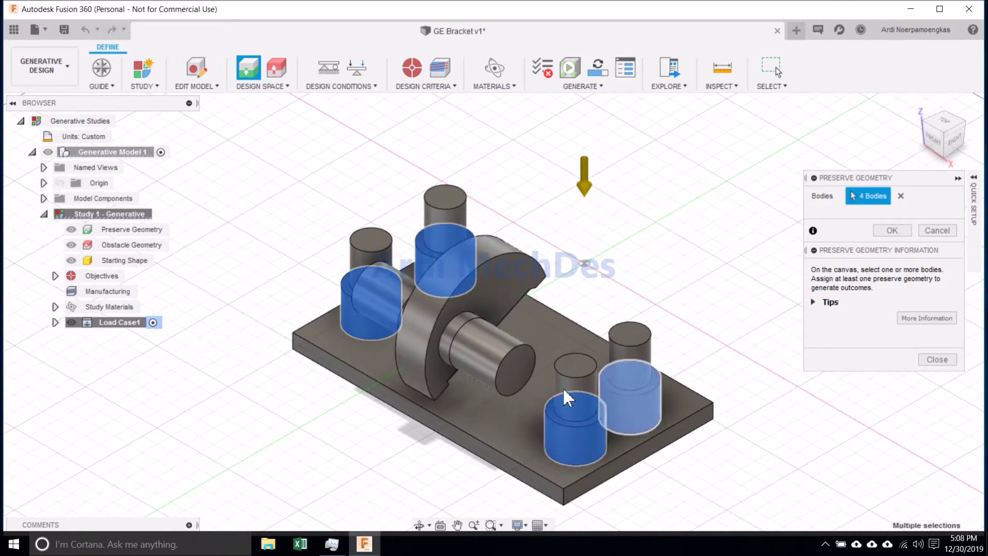
# - Hide the pin, add Ring 1 and Ring 2, and confirm all six preserved bodies
pyautogui.click(44, 199)
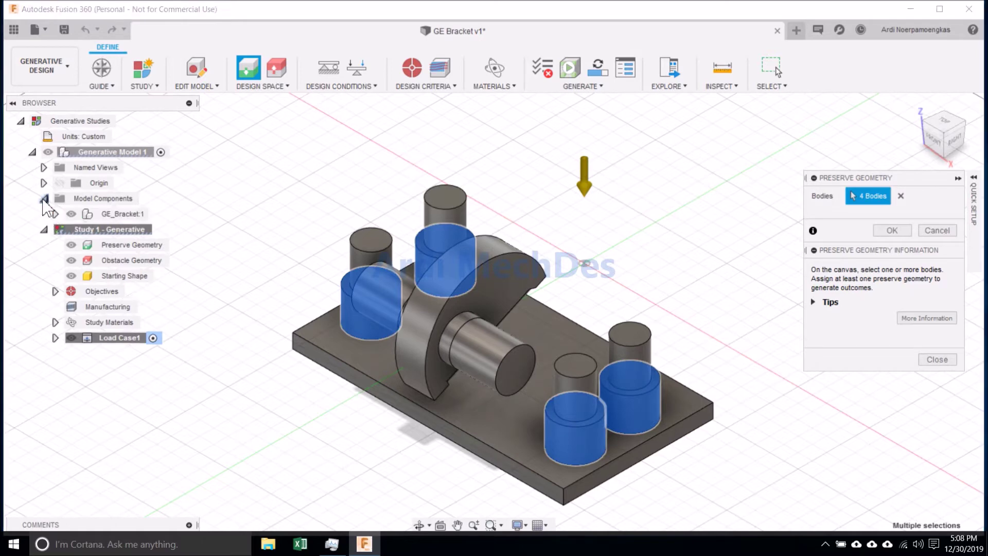
pyautogui.click(55, 214)
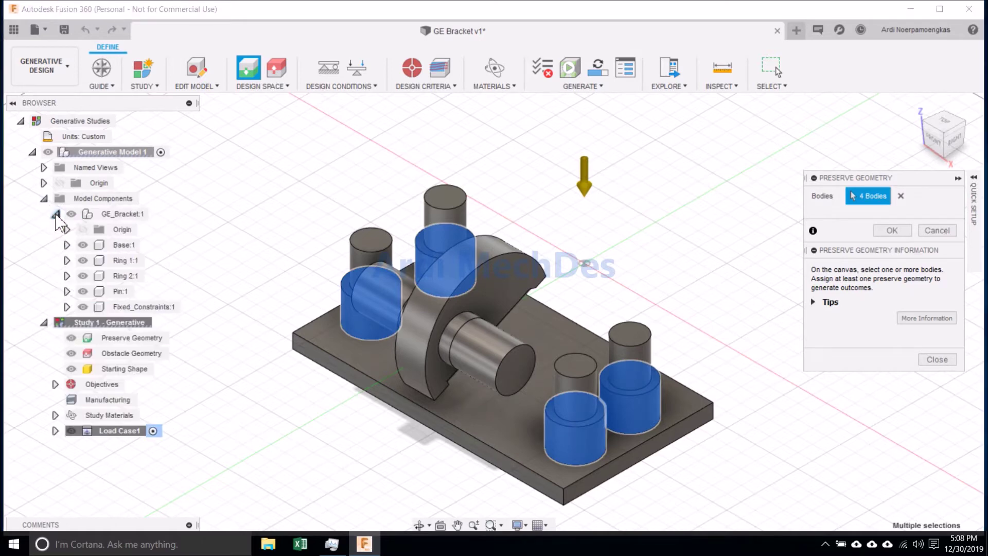
pyautogui.click(83, 291)
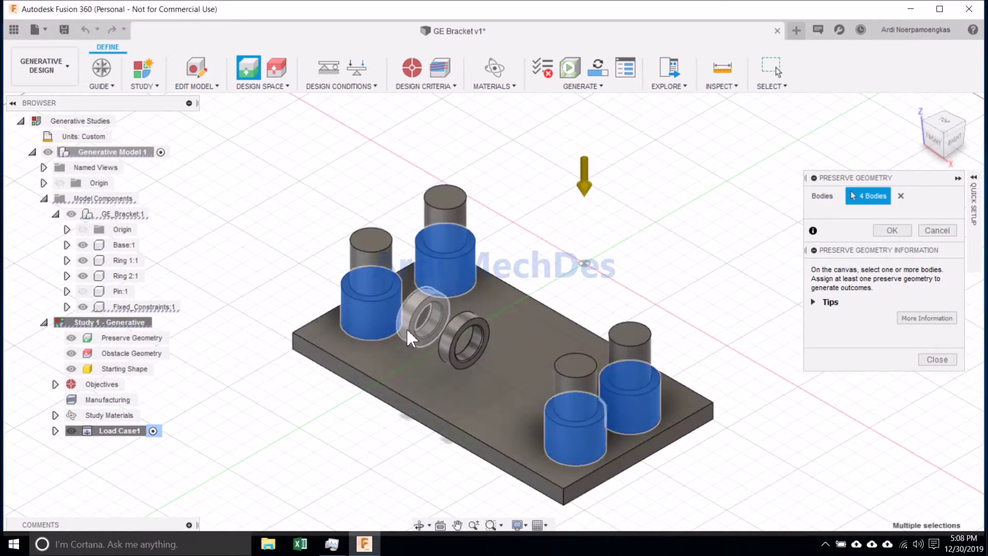
pyautogui.click(406, 328)
pyautogui.click(448, 348)
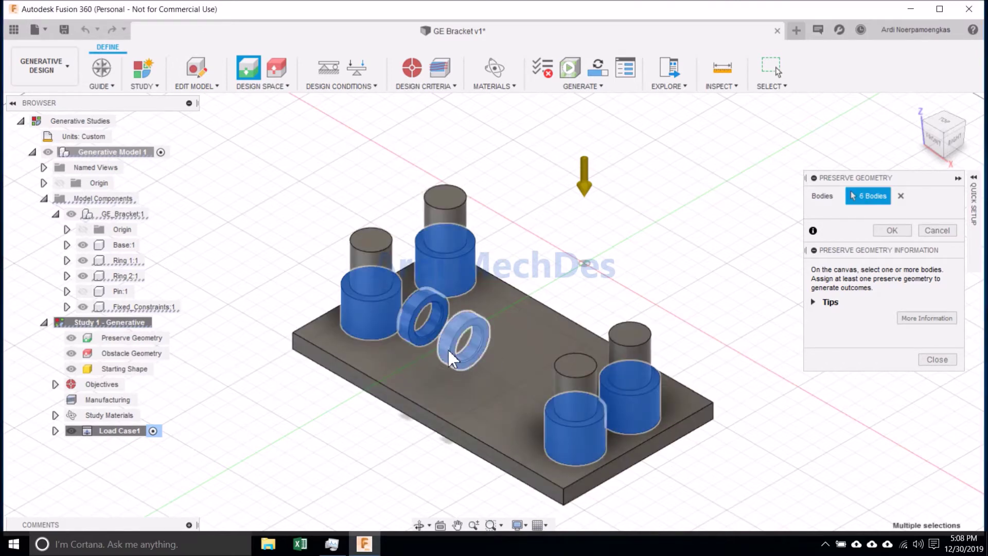
pyautogui.click(901, 235)
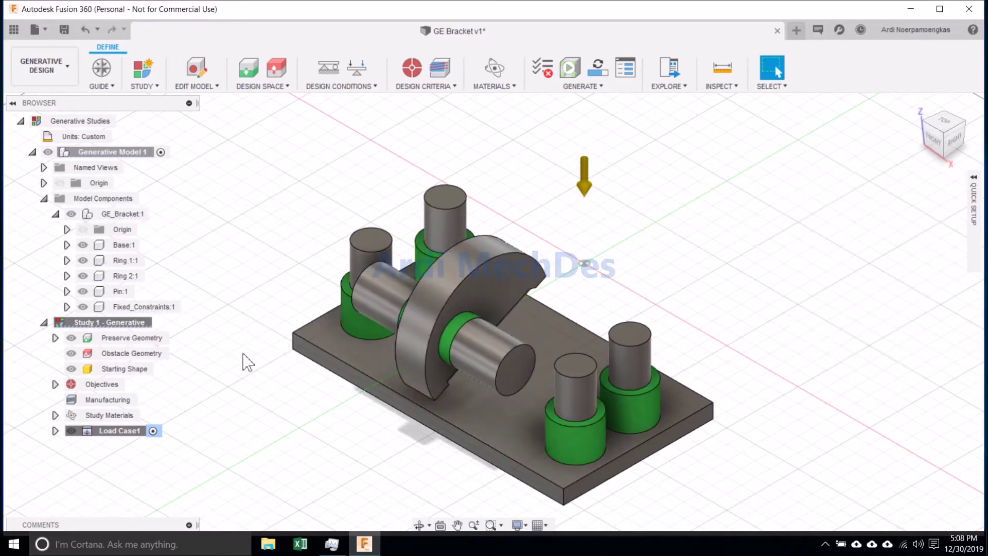
pyautogui.click(175, 355)
# - Assign the base and the pin bodies as Obstacle Geometry
pyautogui.click(276, 69)
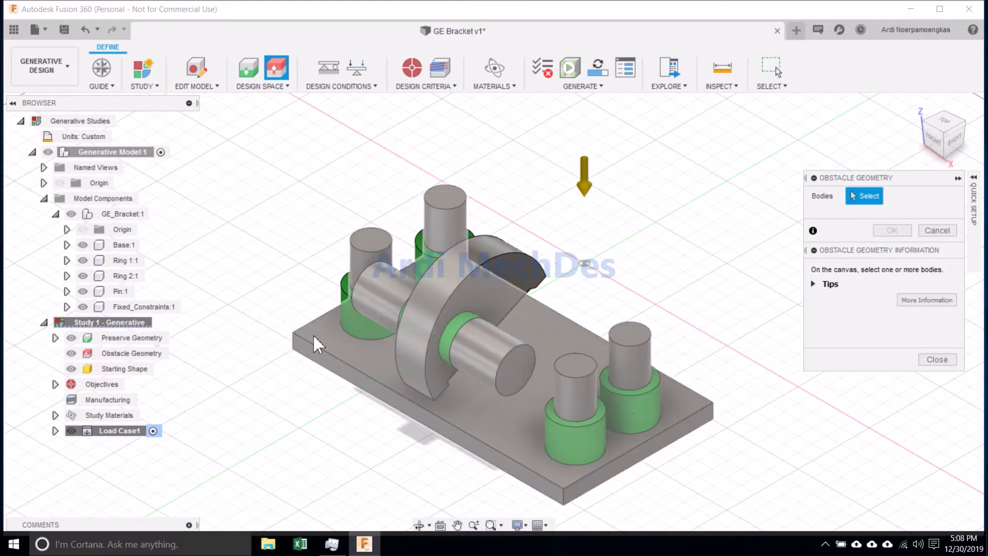
pyautogui.click(440, 332)
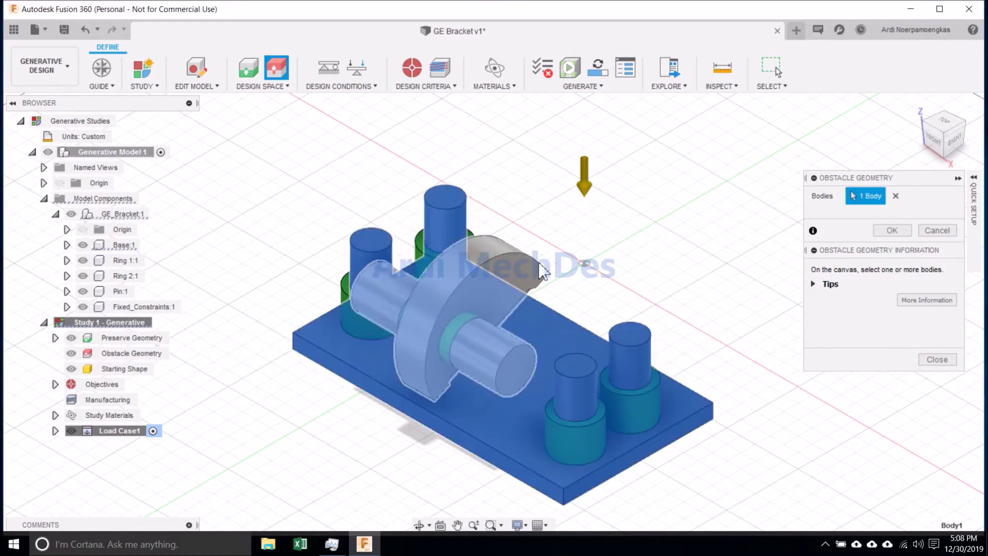
pyautogui.click(539, 275)
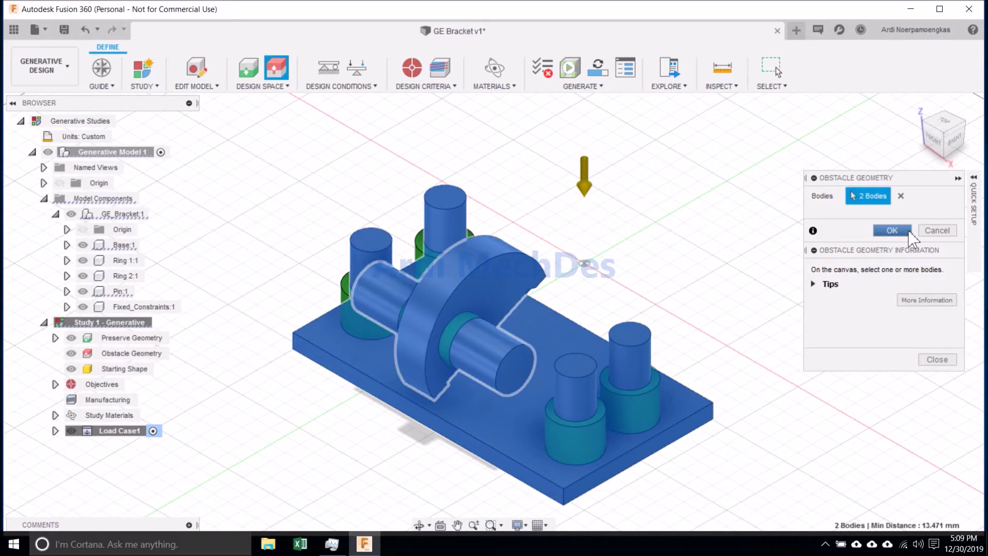
pyautogui.click(892, 231)
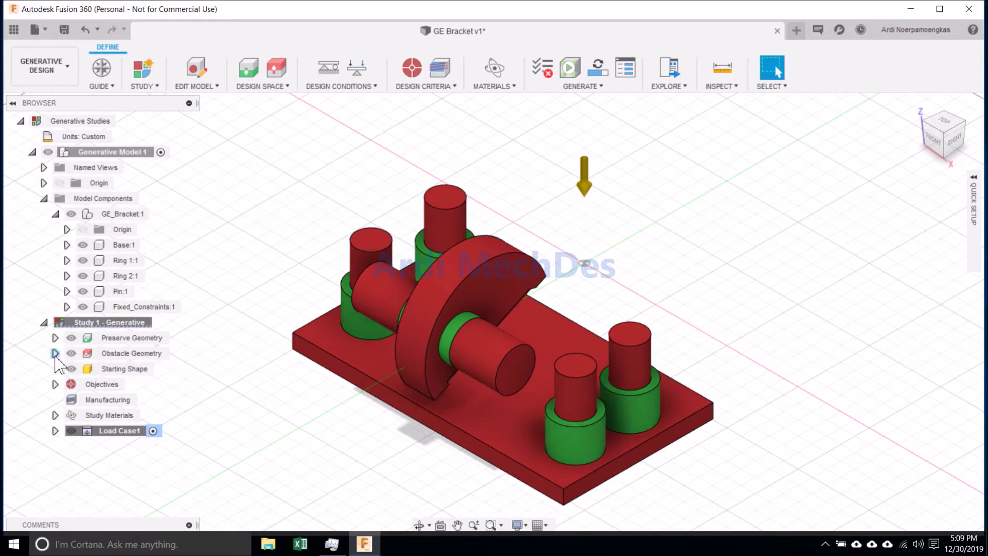
pyautogui.click(55, 384)
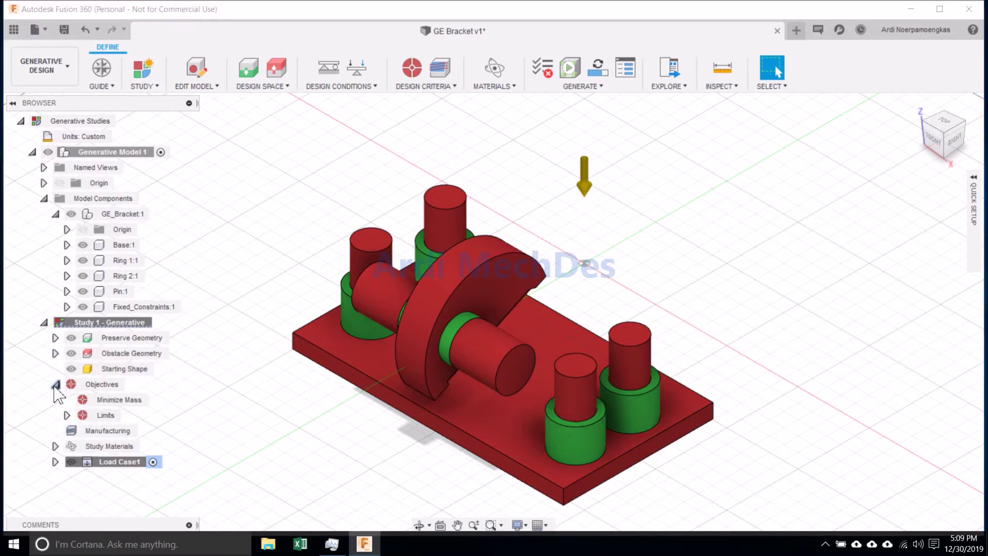
pyautogui.moveTo(136, 410)
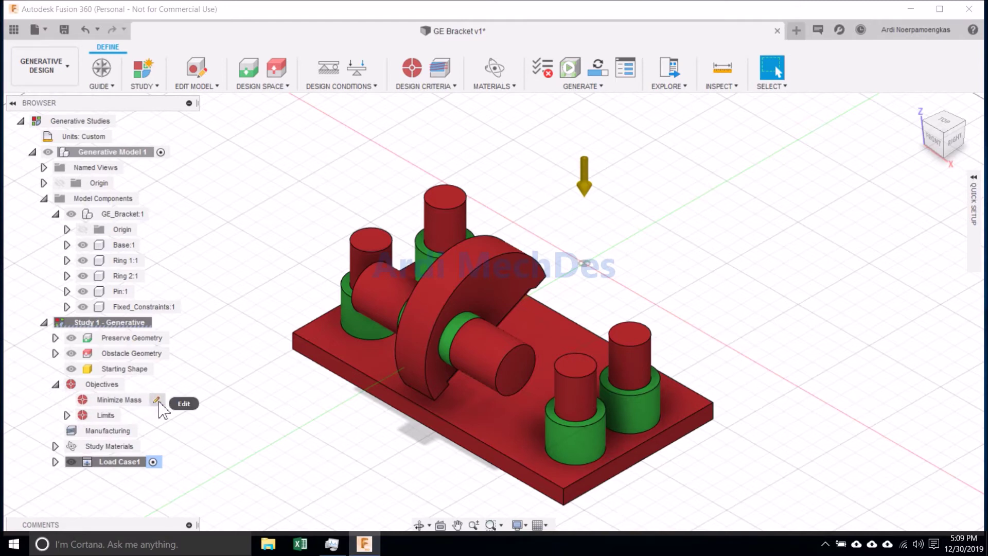
# - Confirm the objective Minimize Mass with a target safety factor of 2.00
pyautogui.click(67, 415)
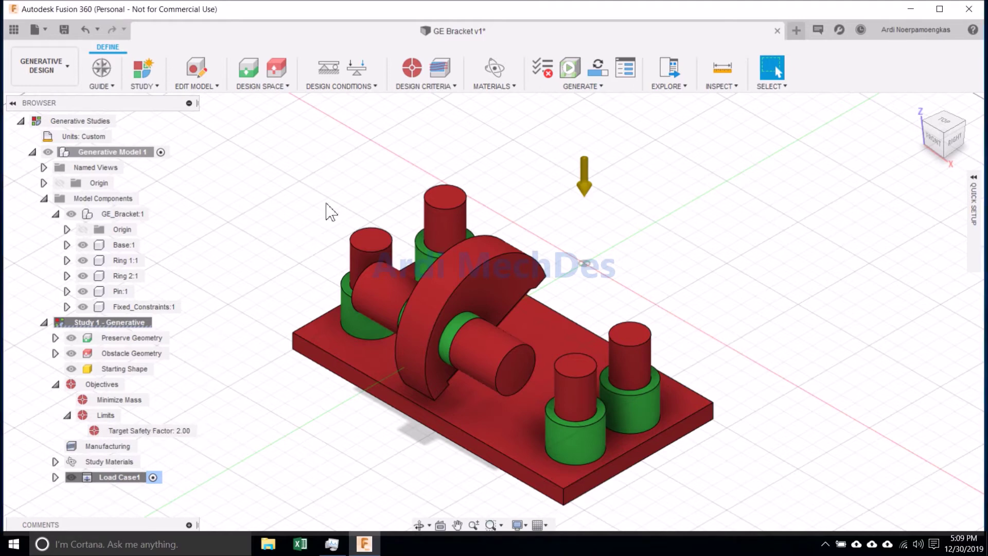
pyautogui.click(423, 77)
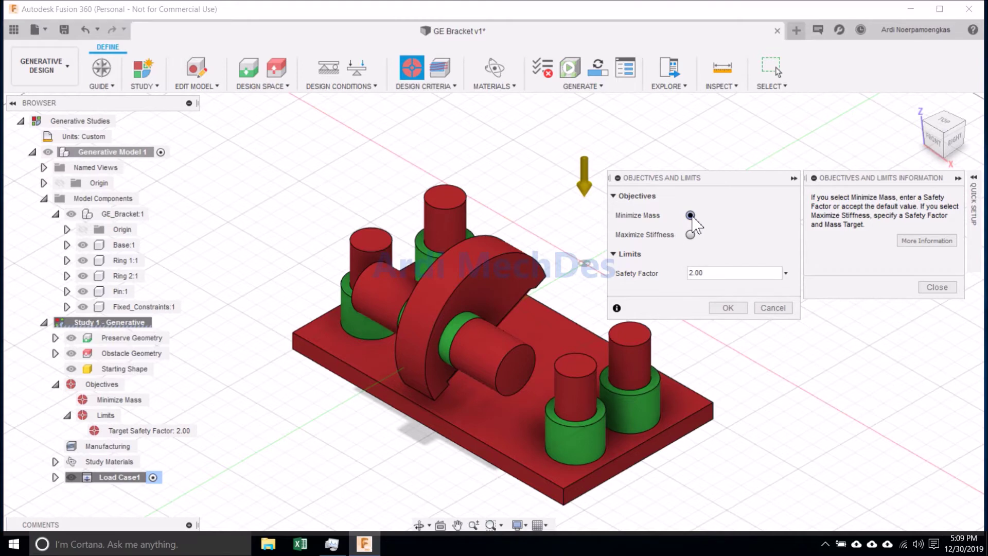
pyautogui.click(695, 273)
pyautogui.click(739, 309)
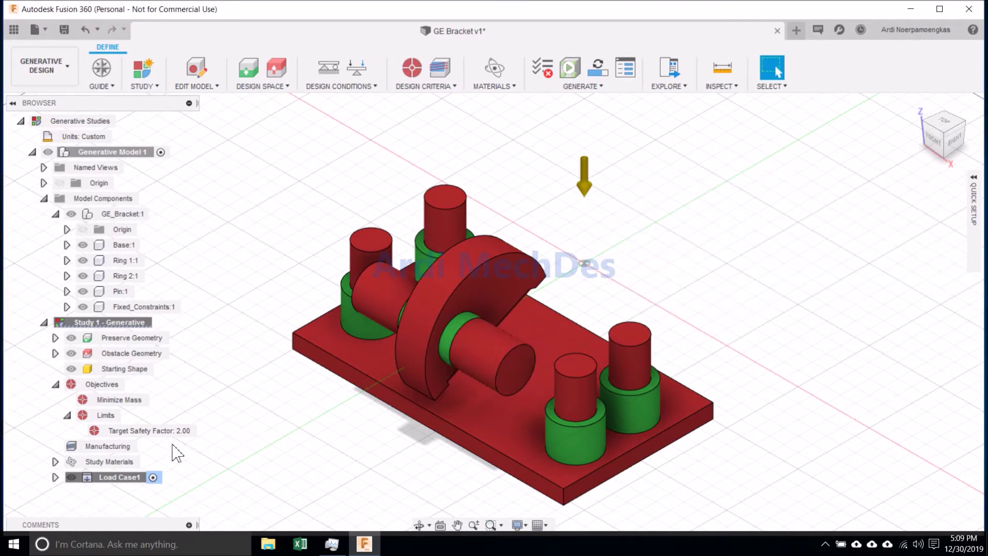
pyautogui.moveTo(136, 449)
# - Limit manufacturing methods to Additive only, leaving Milling and 2-axis Cutting off
pyautogui.click(452, 77)
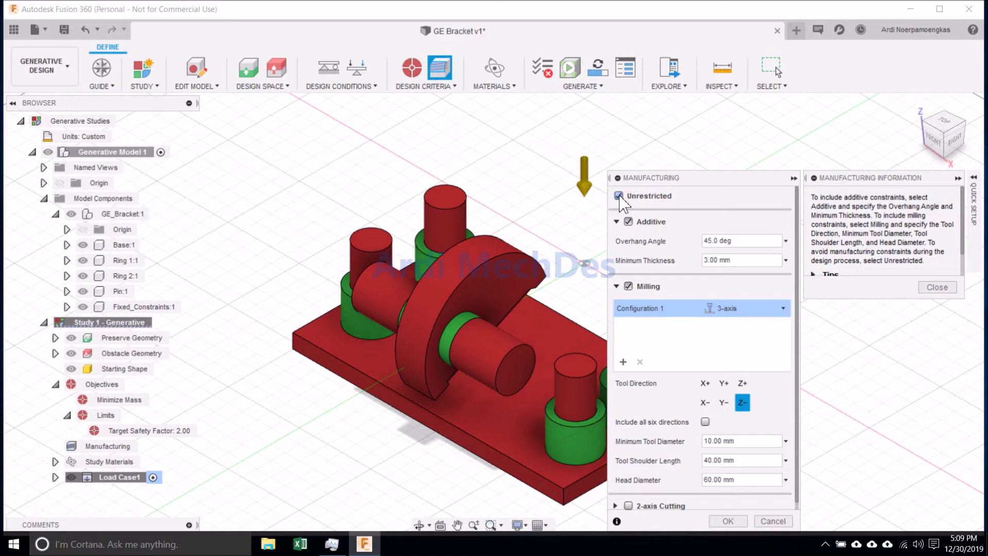
pyautogui.click(628, 221)
pyautogui.click(628, 221)
pyautogui.click(628, 286)
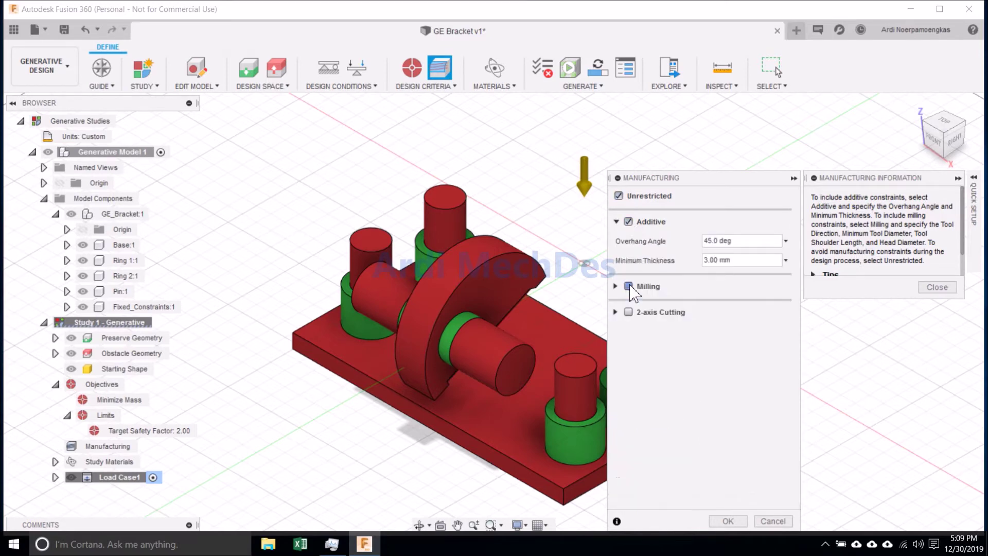
pyautogui.click(630, 287)
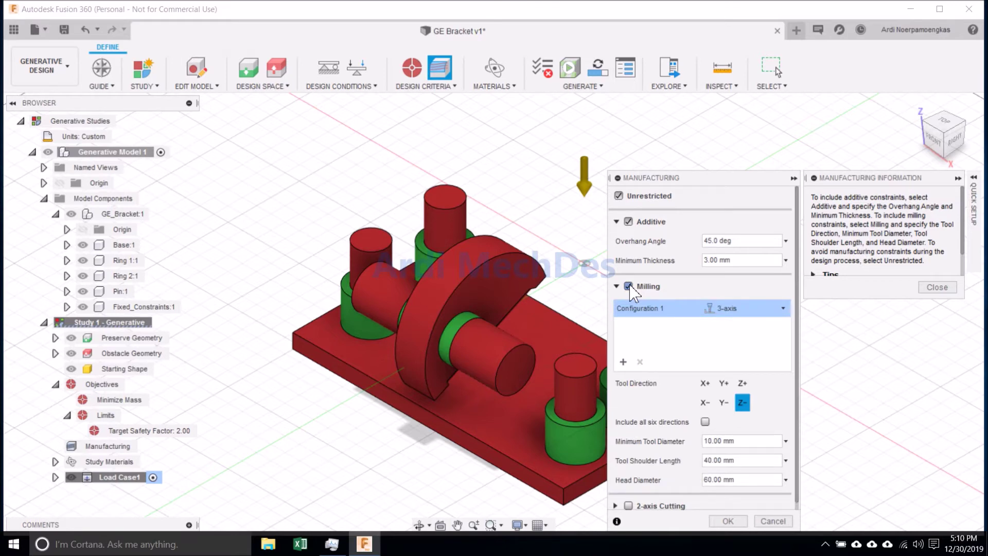
pyautogui.click(628, 286)
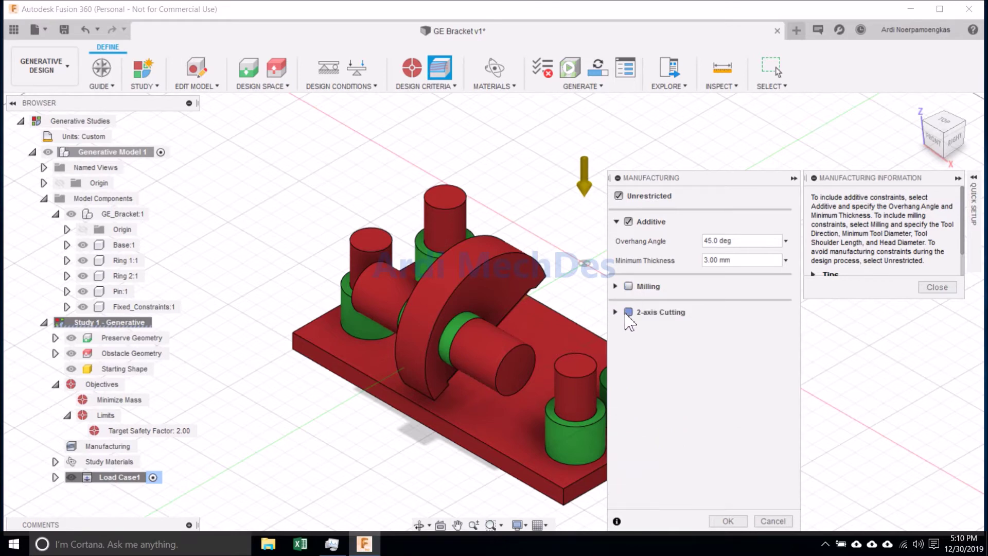
pyautogui.click(627, 312)
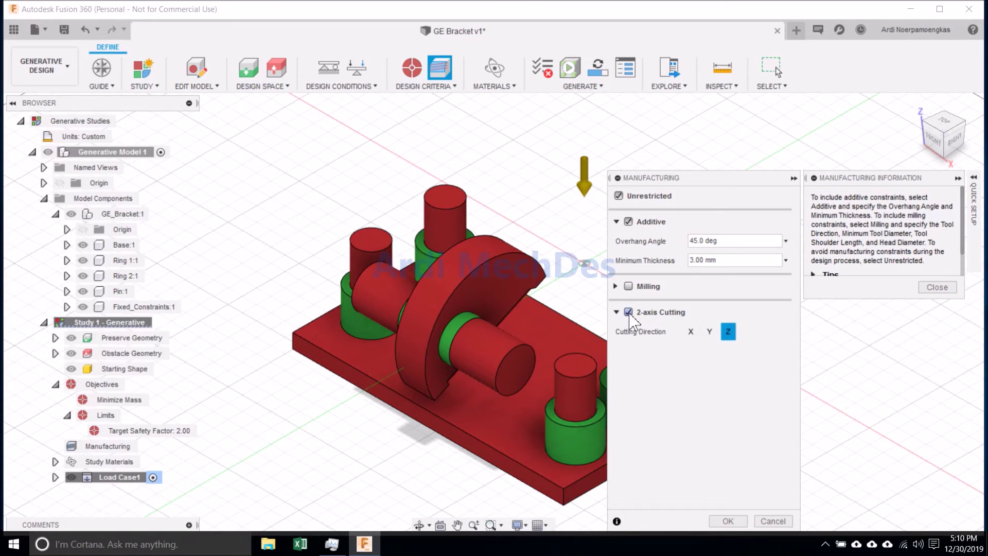
pyautogui.click(629, 312)
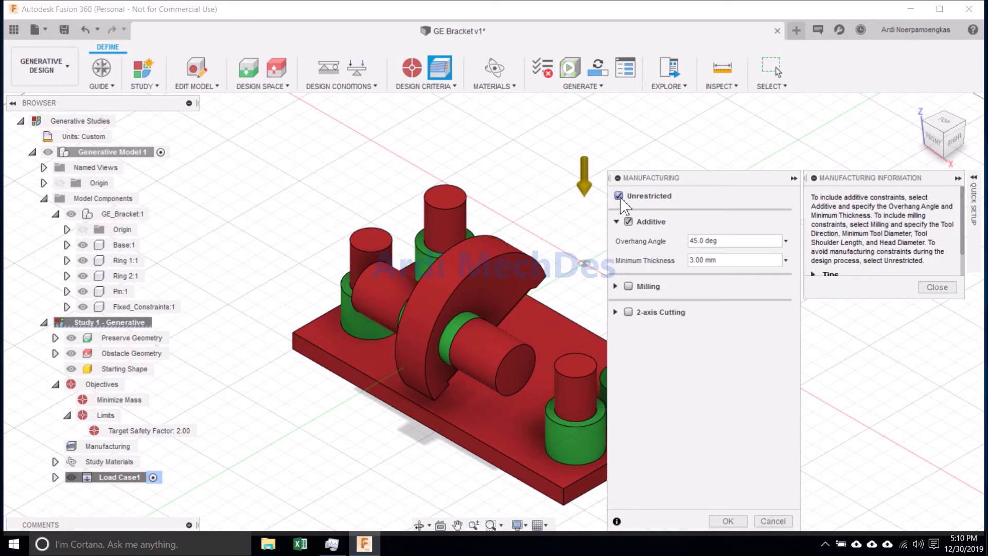
# - Keep a 45.0 deg overhang angle and 3.00 mm minimum thickness, and confirm
pyautogui.click(721, 240)
pyautogui.moveTo(726, 240); pyautogui.dragTo(689, 240)
pyautogui.press('Tab')
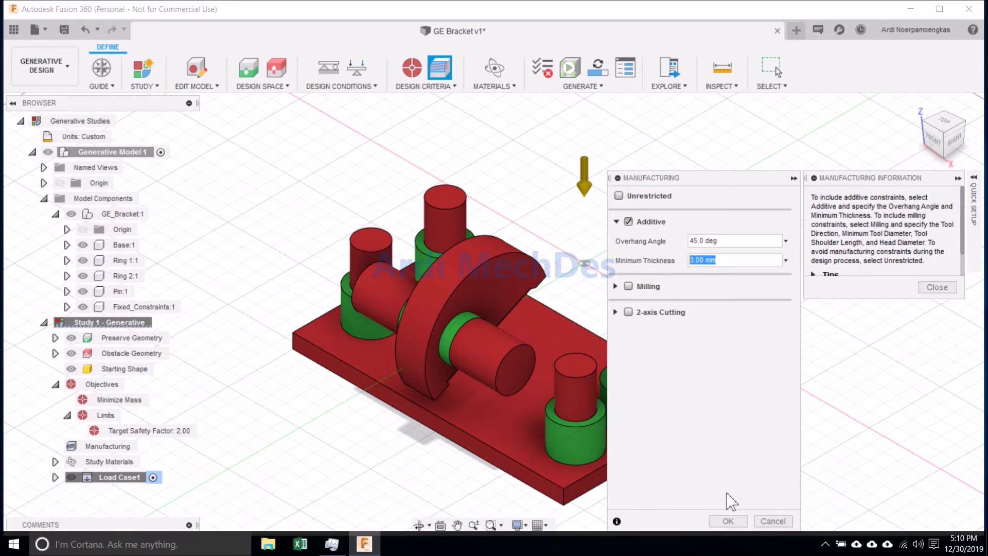
pyautogui.click(727, 522)
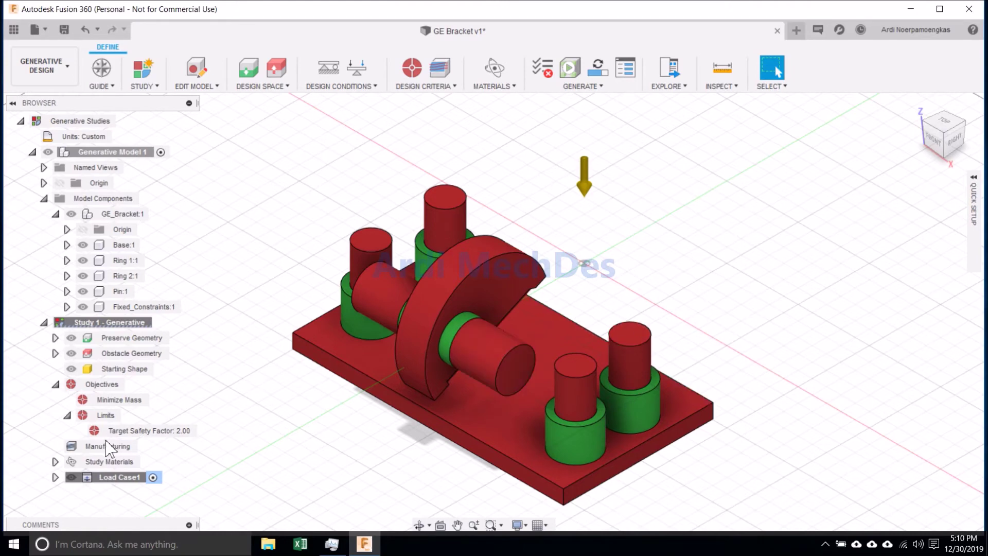
pyautogui.click(55, 462)
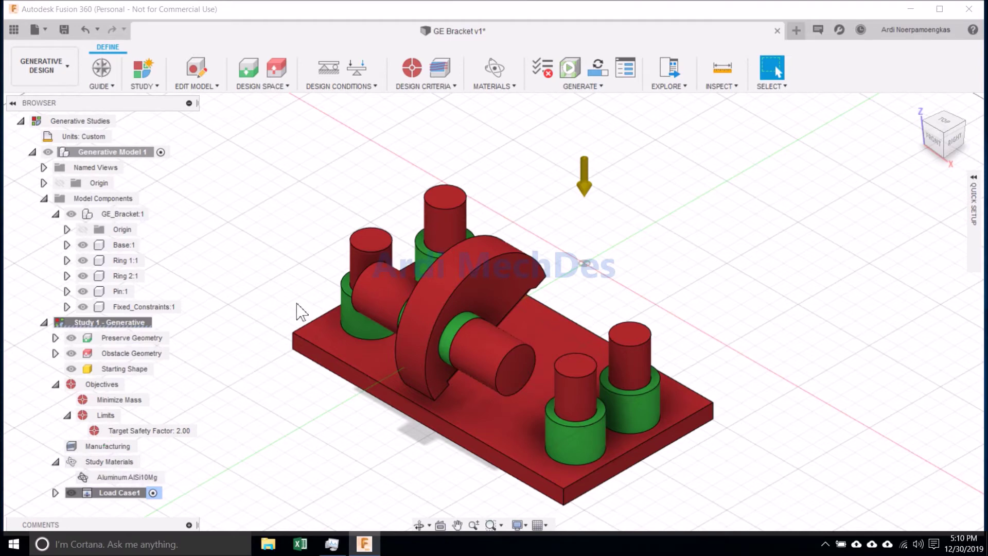
# - Browse the Metal library in Study Materials, close it, and expand Load Case1
pyautogui.click(507, 75)
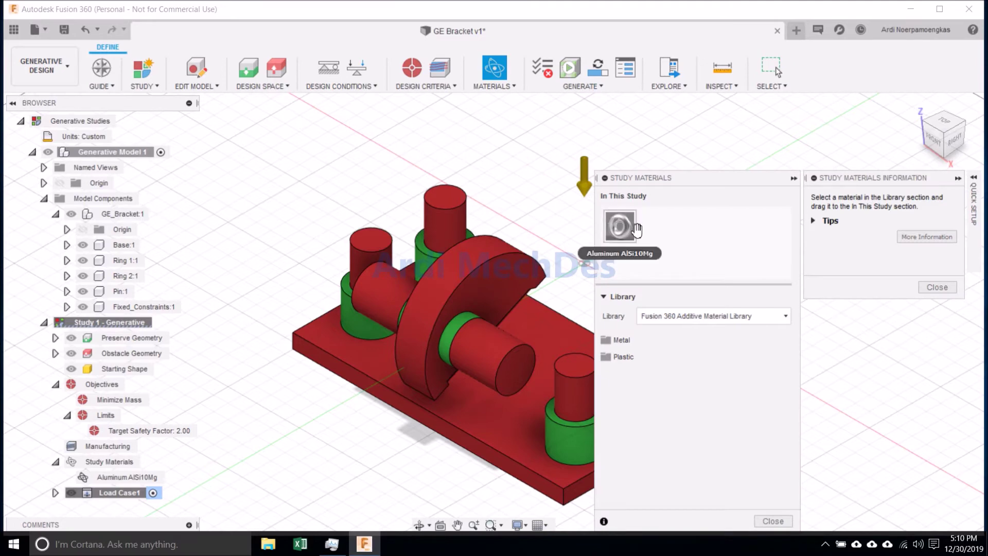
pyautogui.click(629, 340)
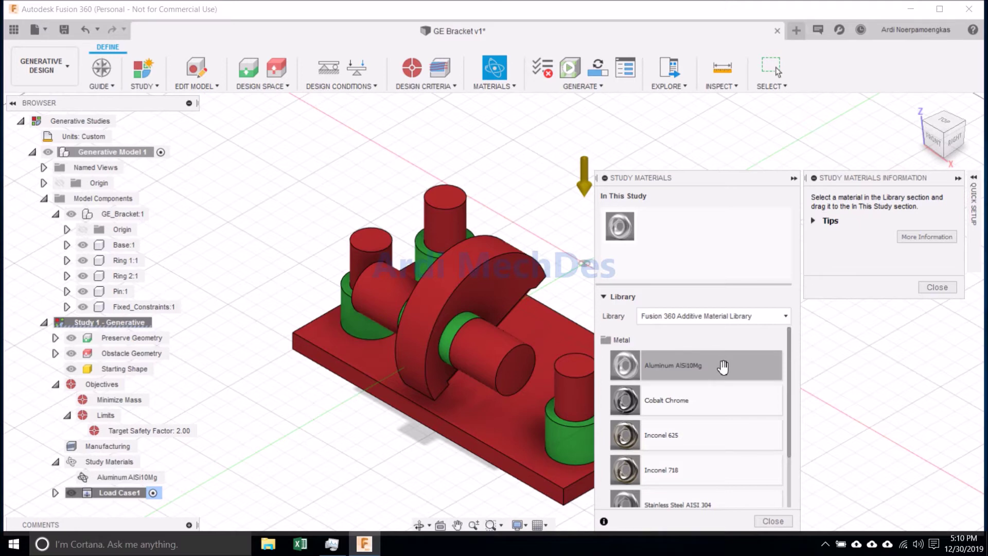
pyautogui.scroll(-2, 723, 367)
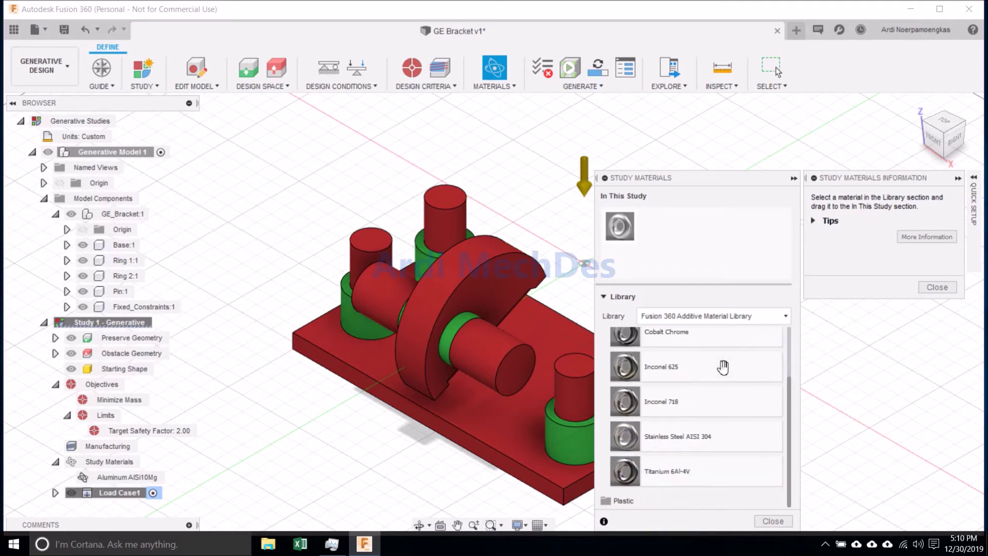
pyautogui.scroll(3, 723, 367)
pyautogui.click(708, 340)
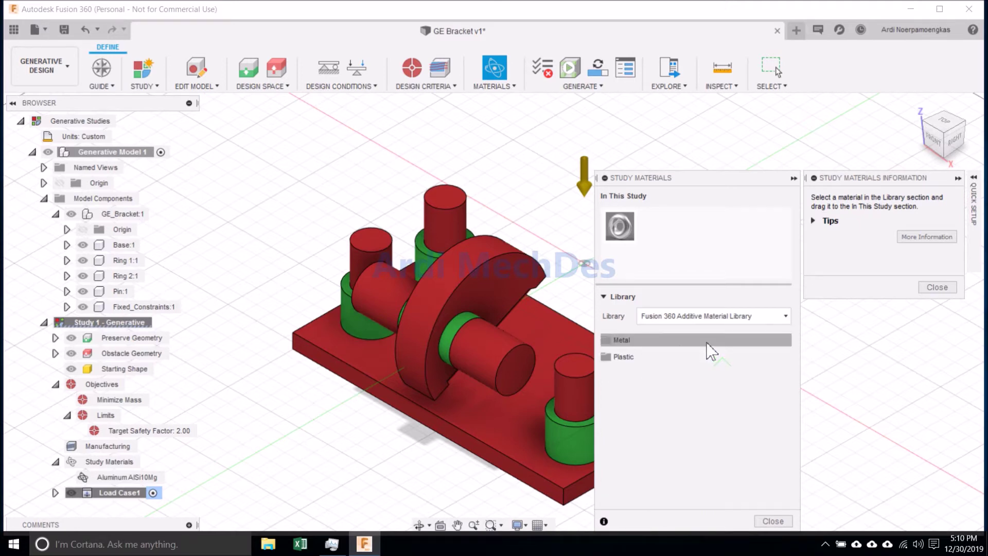
pyautogui.click(772, 521)
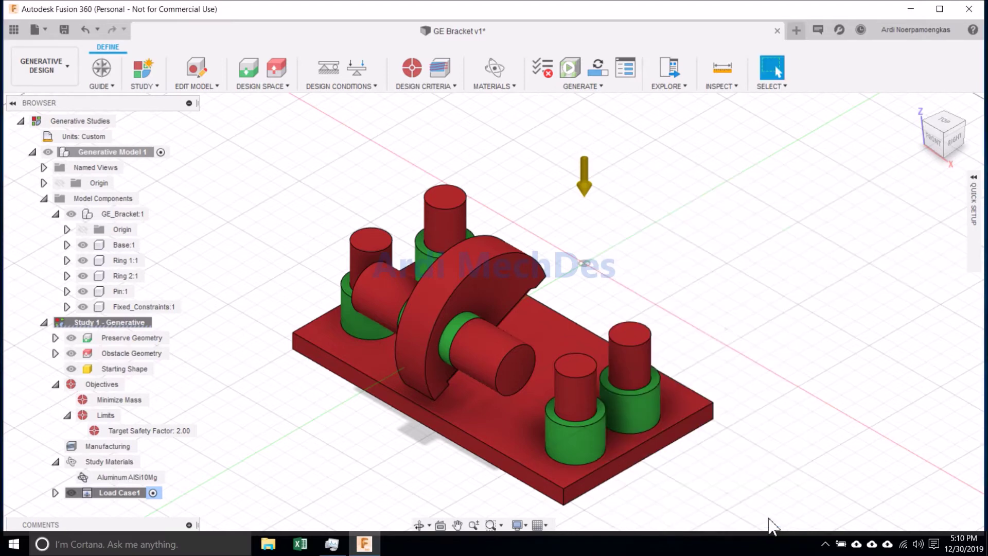
pyautogui.click(55, 492)
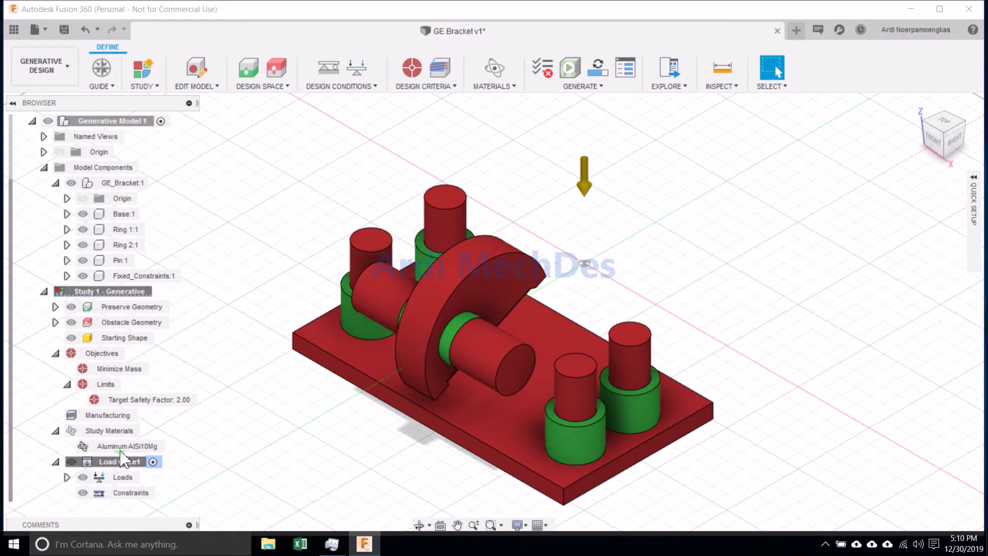
# - Expand Loads under Load Case1 and toggle the Gravity load to suppressed
pyautogui.click(67, 477)
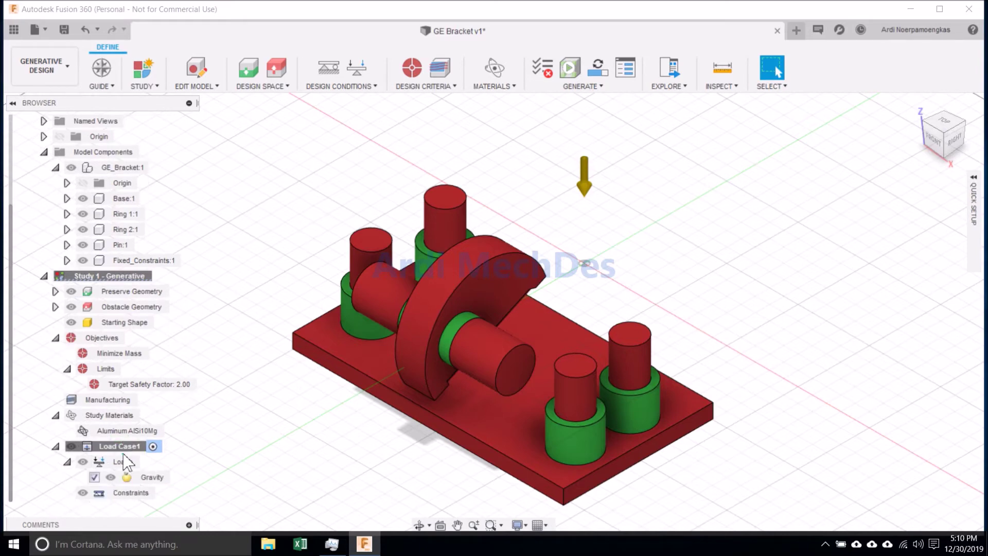
pyautogui.click(95, 478)
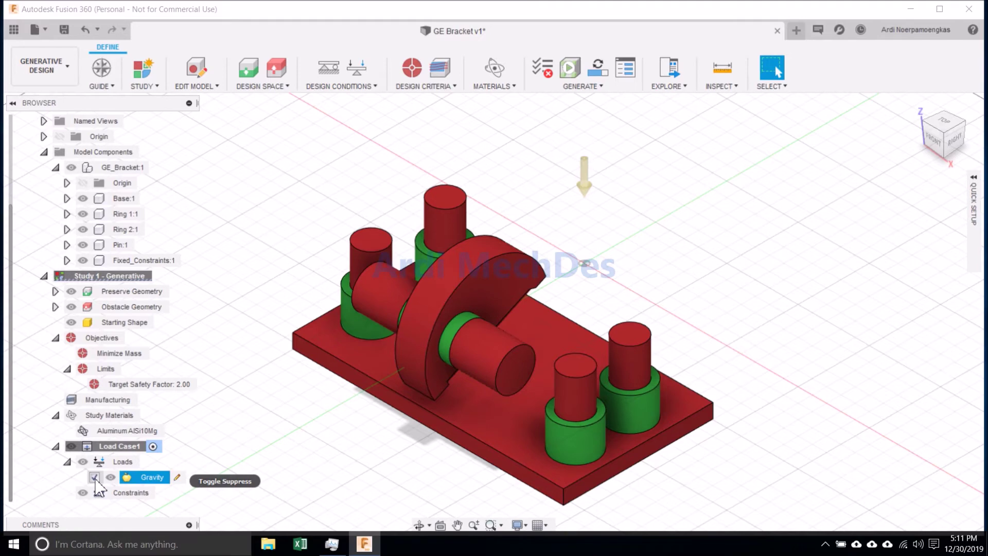
pyautogui.click(94, 477)
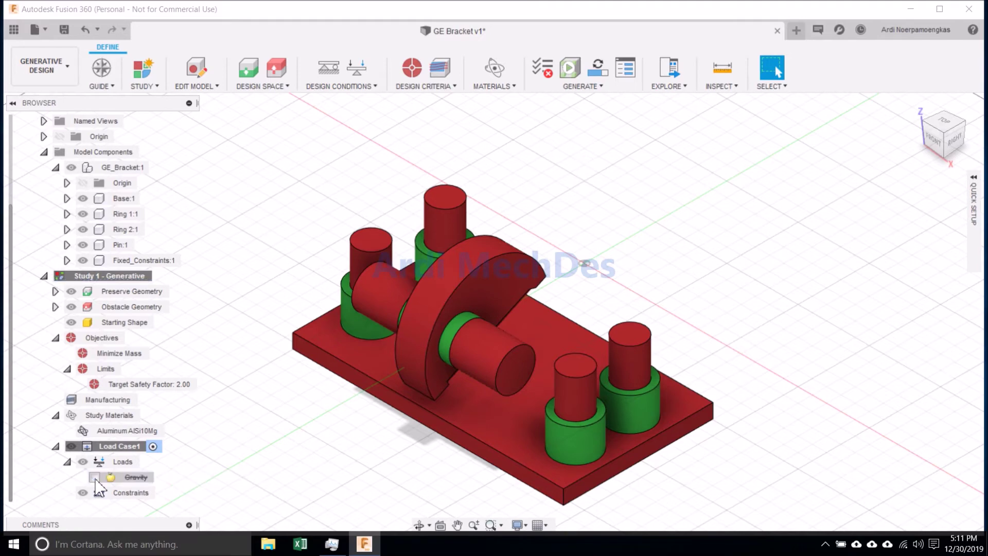
# - Apply a Fixed constraint to the four green cylinder boss faces, shown as Fixed1
pyautogui.click(335, 81)
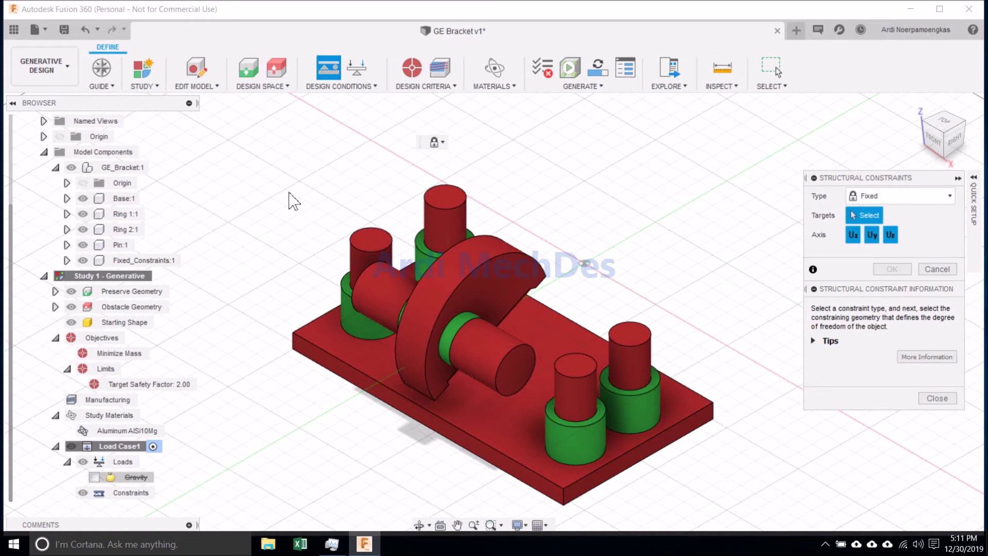
pyautogui.click(350, 312)
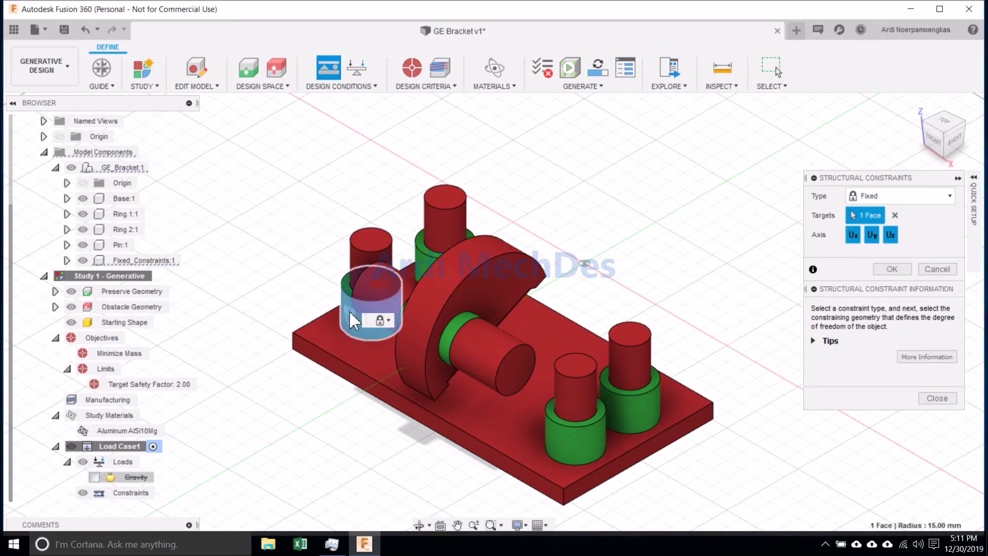
pyautogui.click(422, 263)
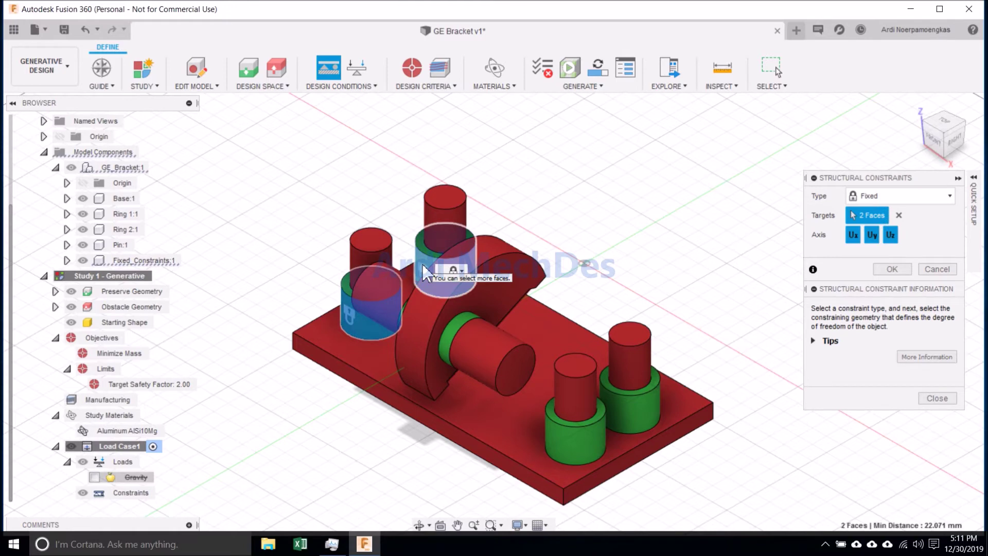
pyautogui.click(584, 438)
pyautogui.click(625, 406)
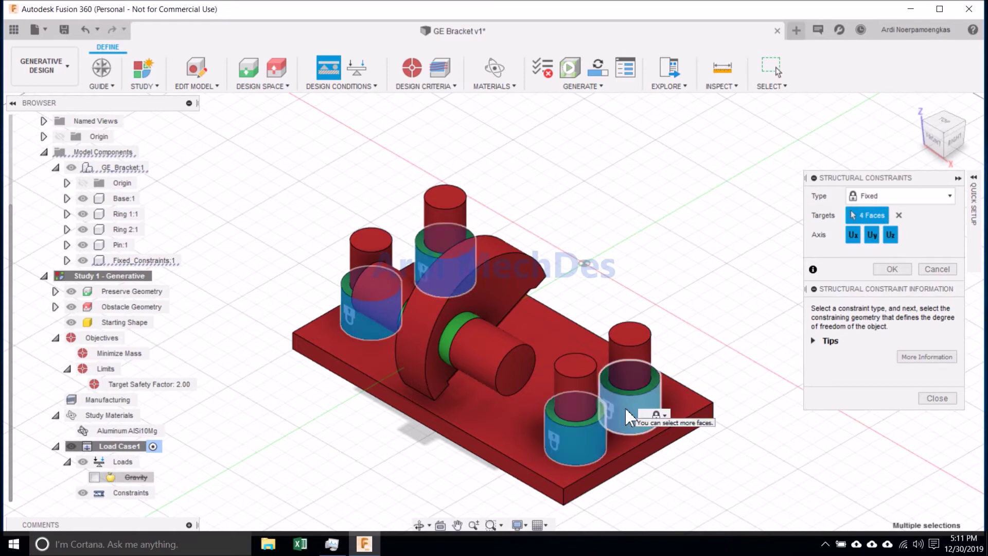
pyautogui.click(886, 270)
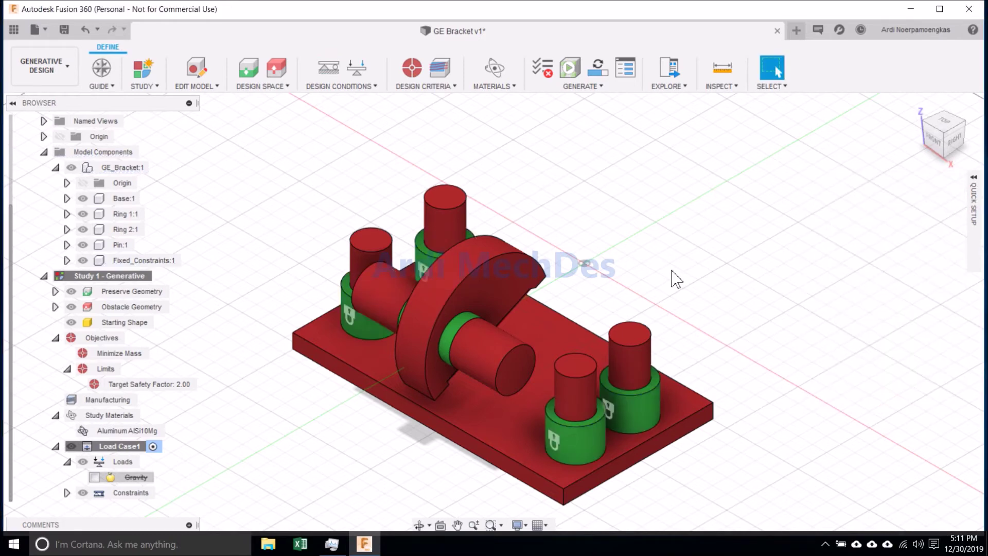
pyautogui.click(66, 492)
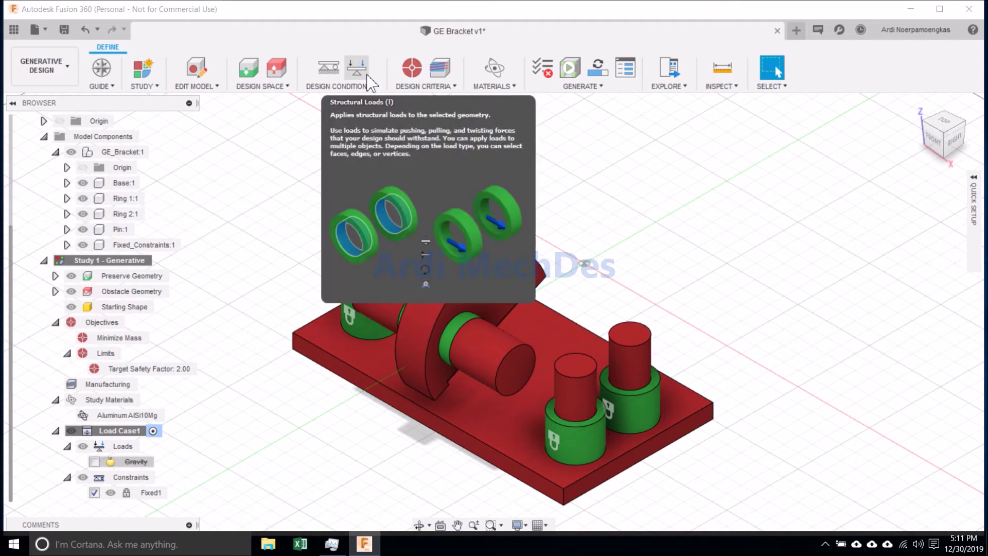
# - Start a structural load, hide Pin:1, and select the inner faces of both rings
pyautogui.click(367, 81)
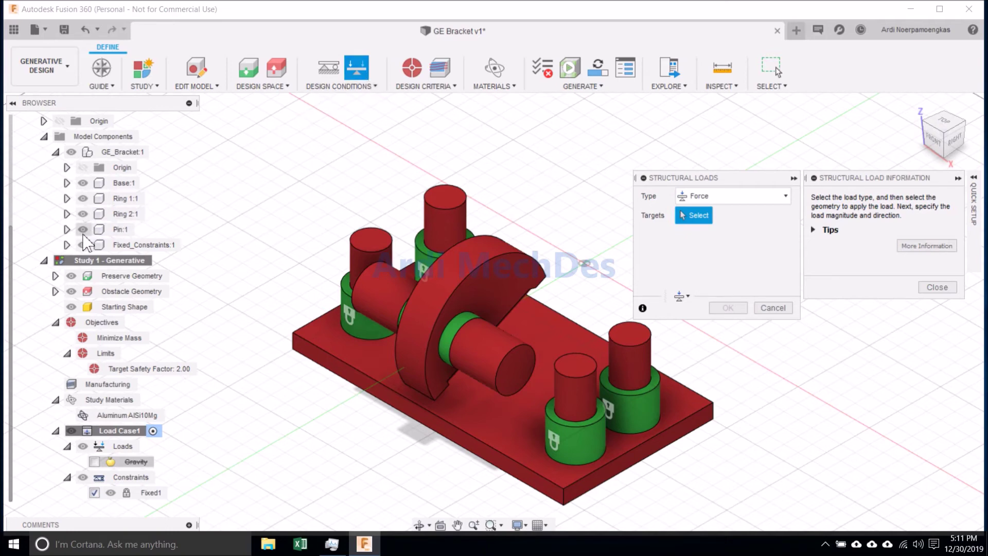
pyautogui.click(83, 229)
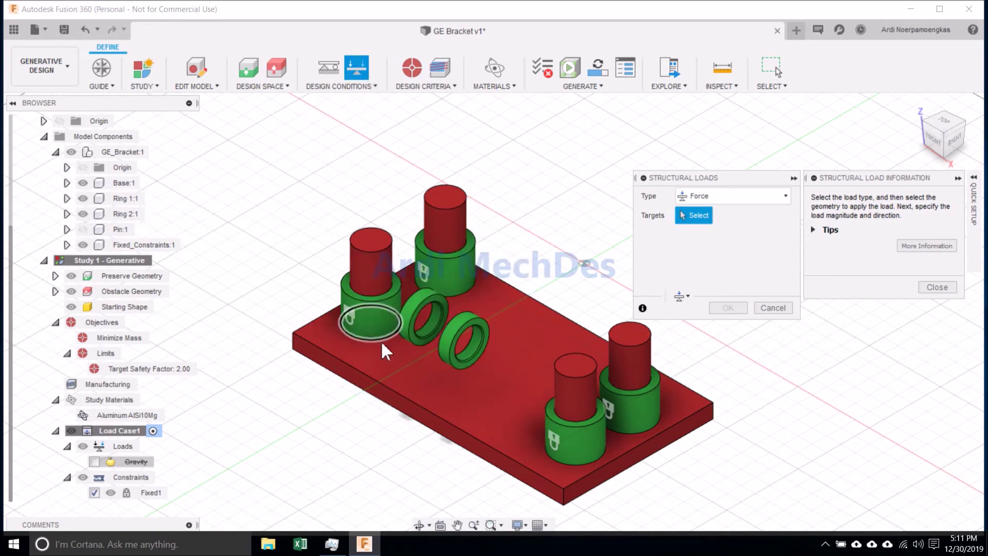
pyautogui.scroll(3, 419, 330)
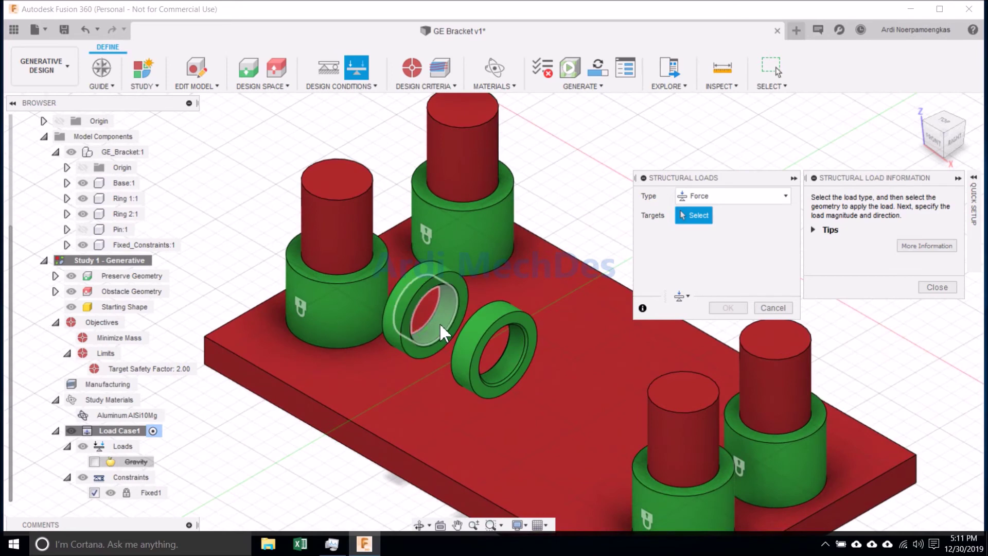
pyautogui.click(440, 323)
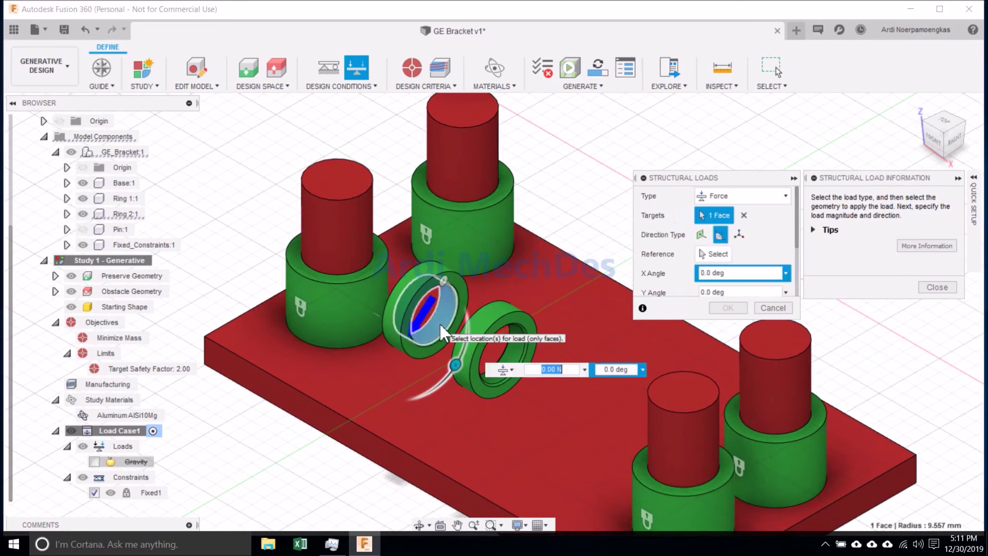
pyautogui.click(507, 356)
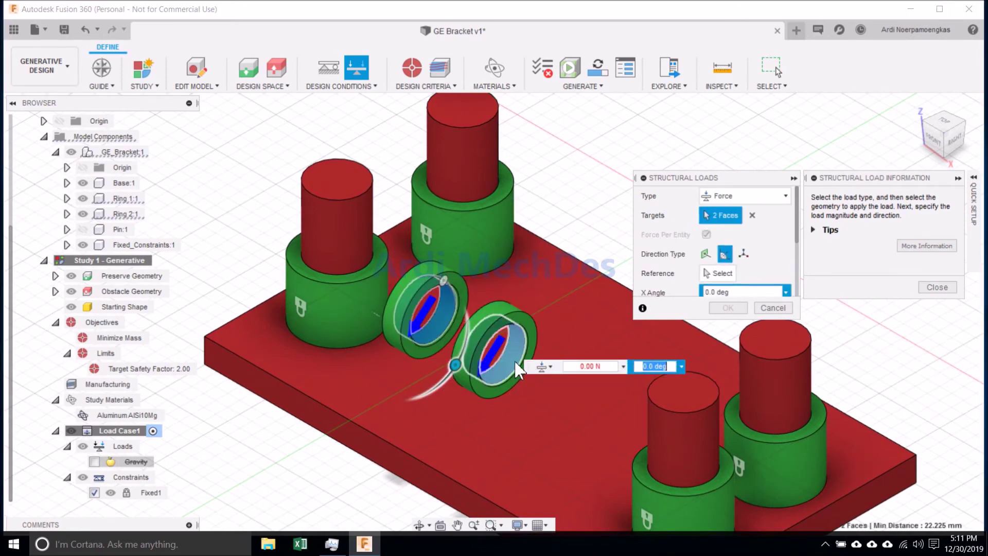
# - Define the force by vectors with Fz 10000 N and Fy -10000 N, and create it
pyautogui.click(747, 253)
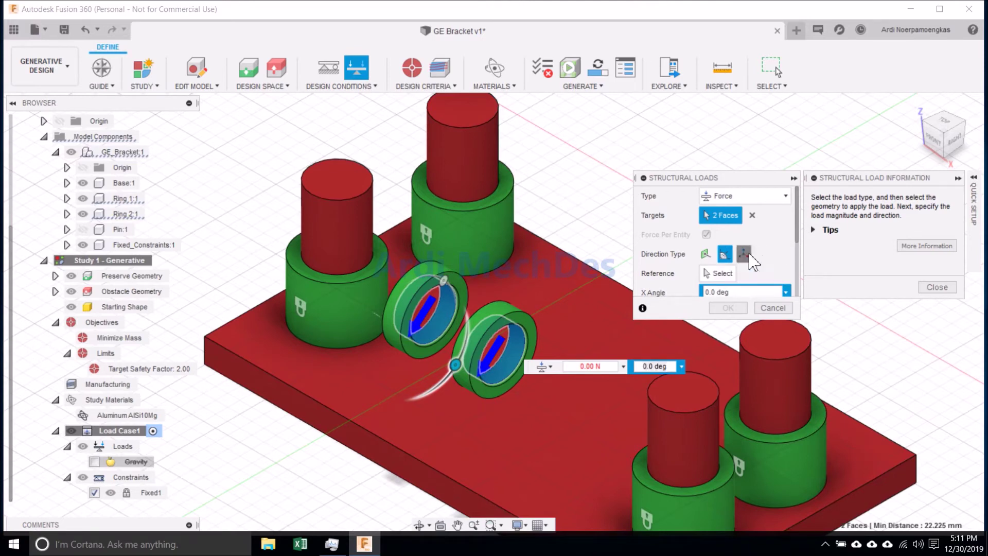
pyautogui.scroll(-1, 798, 252)
pyautogui.moveTo(798, 247); pyautogui.dragTo(800, 296)
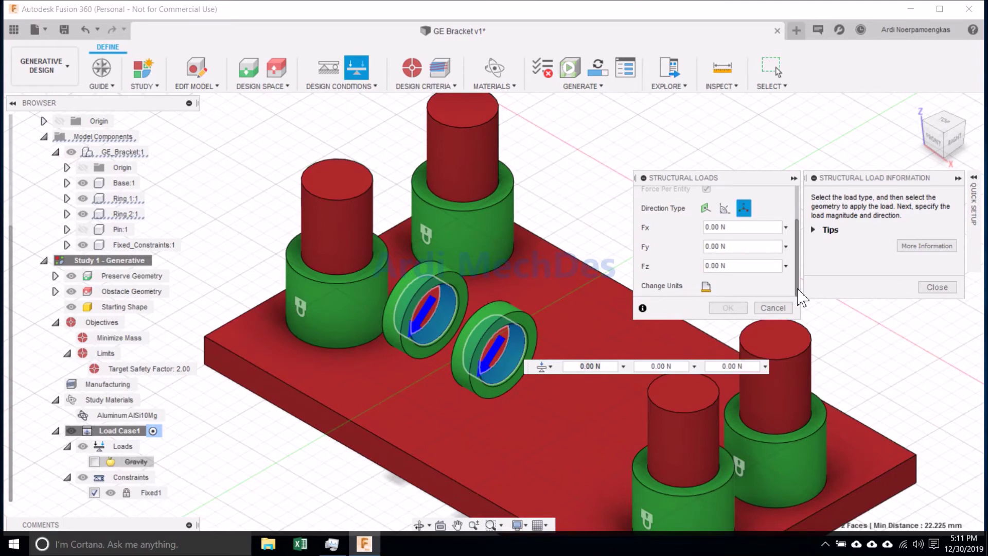
pyautogui.click(706, 266)
pyautogui.write('100')
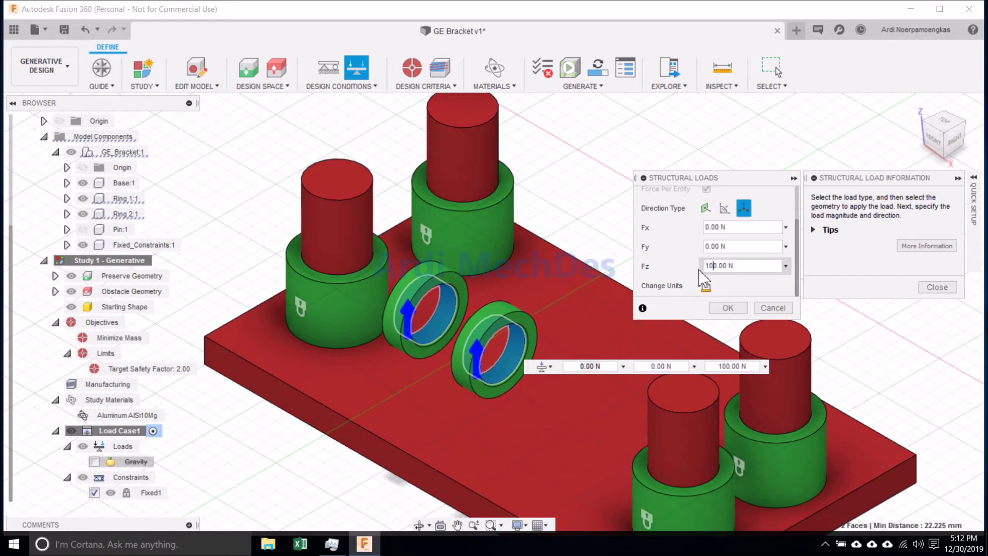
pyautogui.write('00')
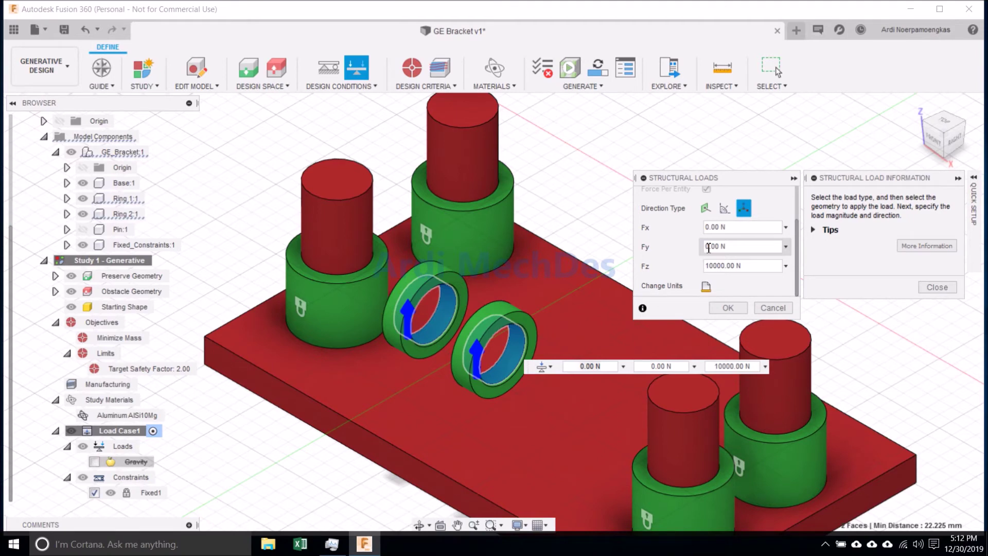
pyautogui.click(707, 246)
pyautogui.write('-1000')
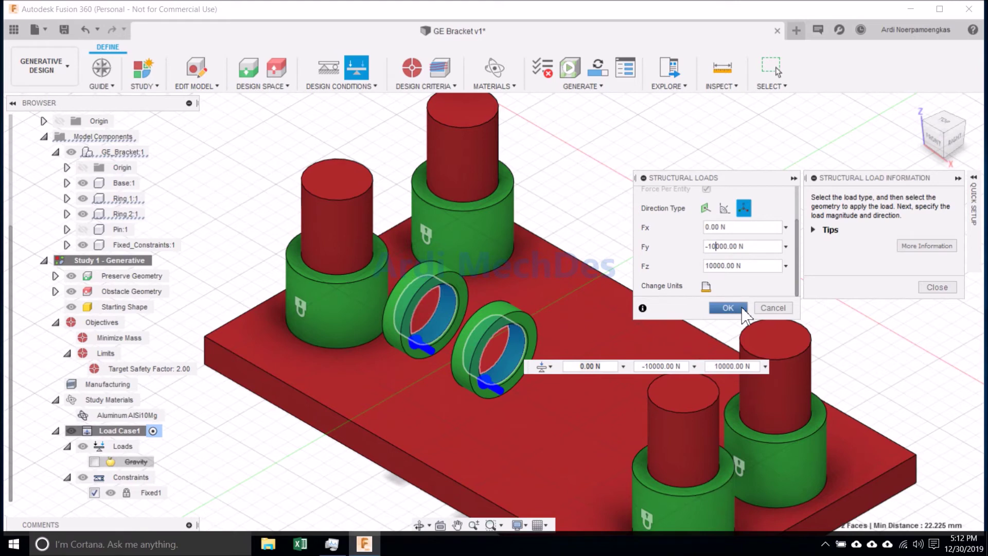
pyautogui.click(744, 313)
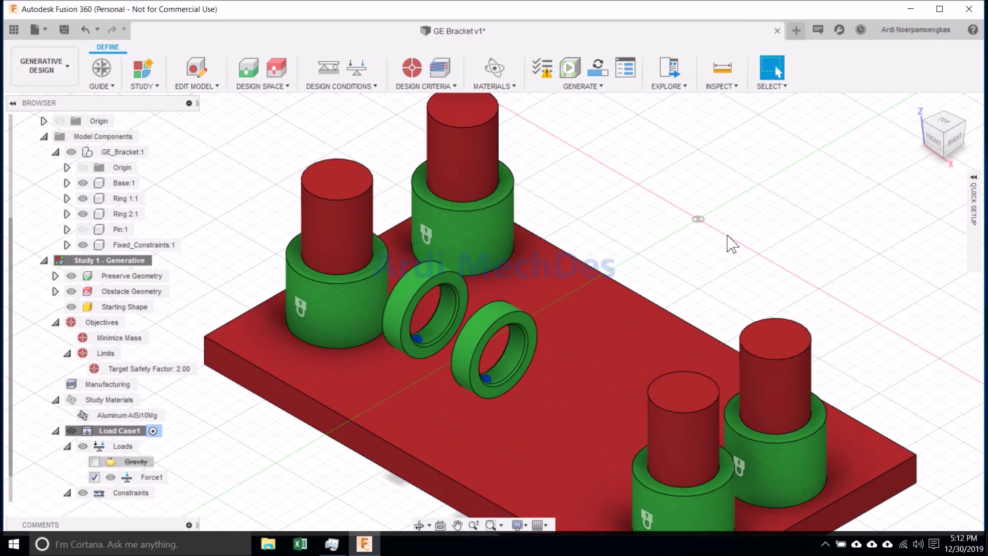
# - Return to the home view and run a pre-check, dismissing the hidden-bodies warning
pyautogui.click(916, 104)
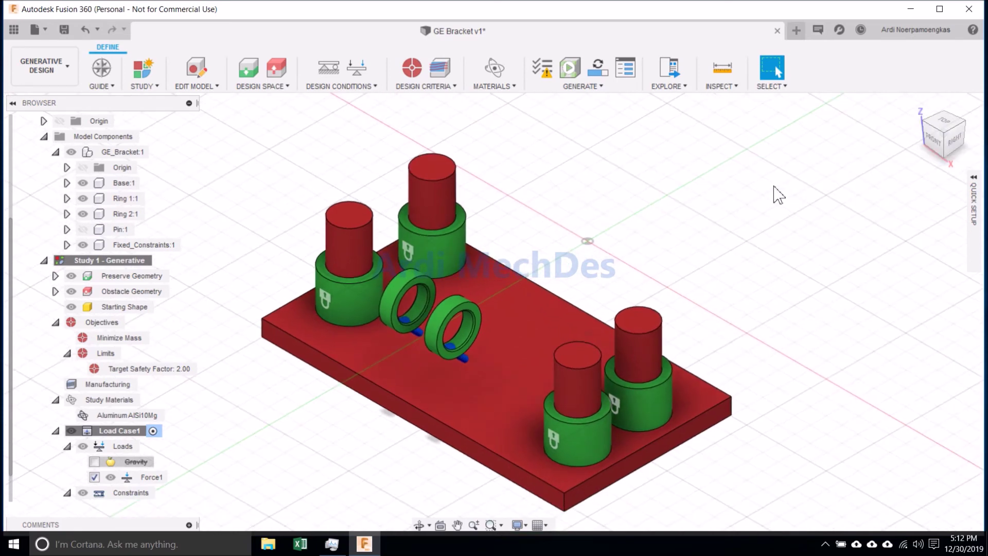
pyautogui.click(550, 76)
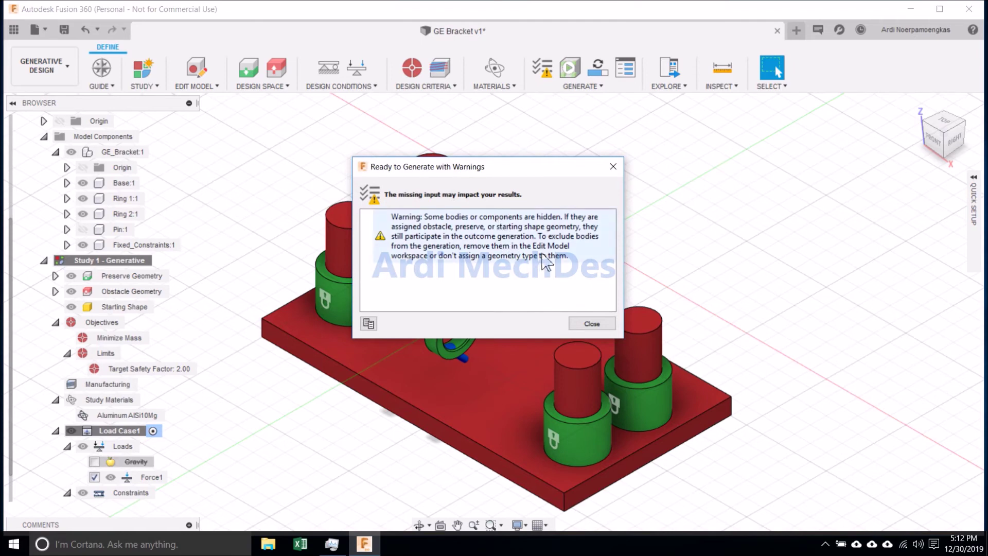
pyautogui.click(587, 261)
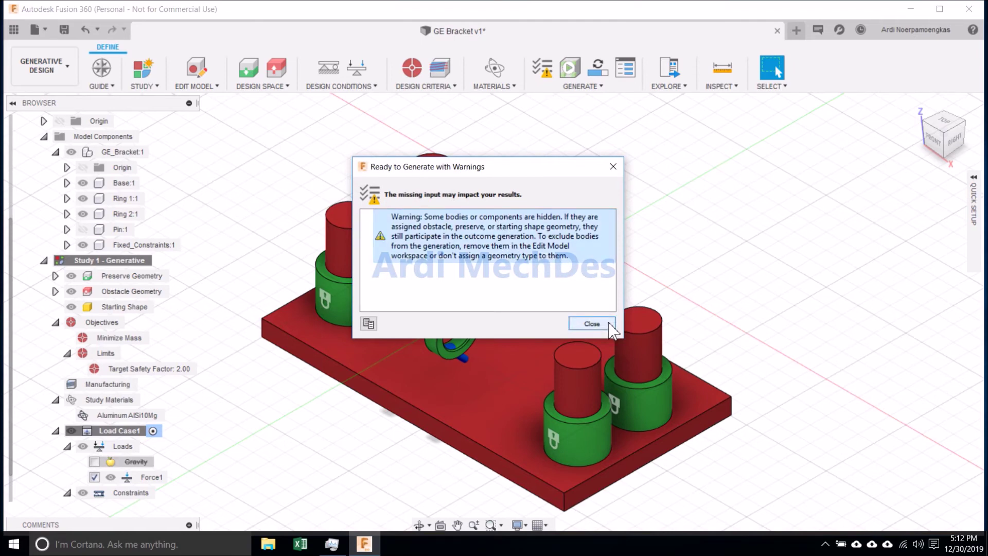
pyautogui.click(592, 323)
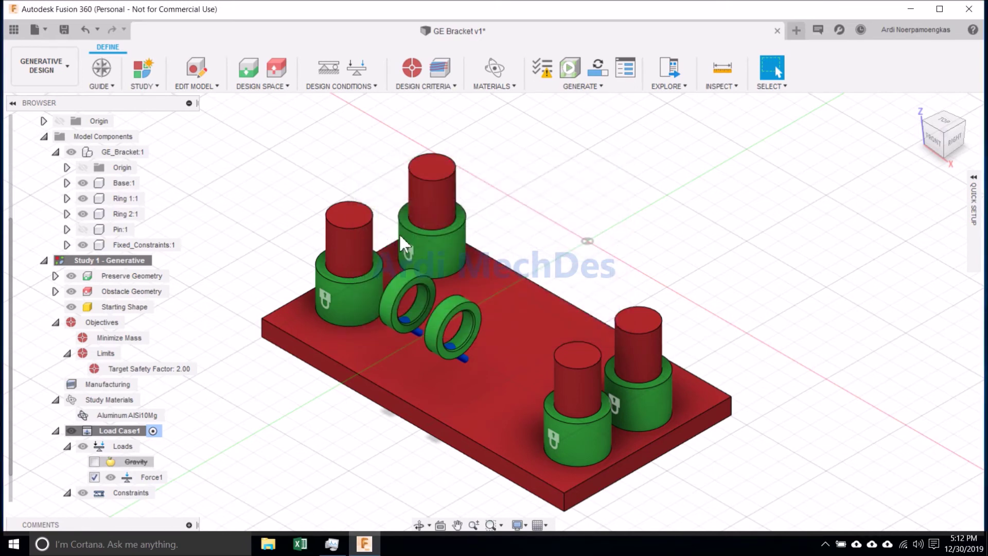
# - Show Pin:1 again and re-check to confirm Study 1 is ready to generate
pyautogui.click(83, 229)
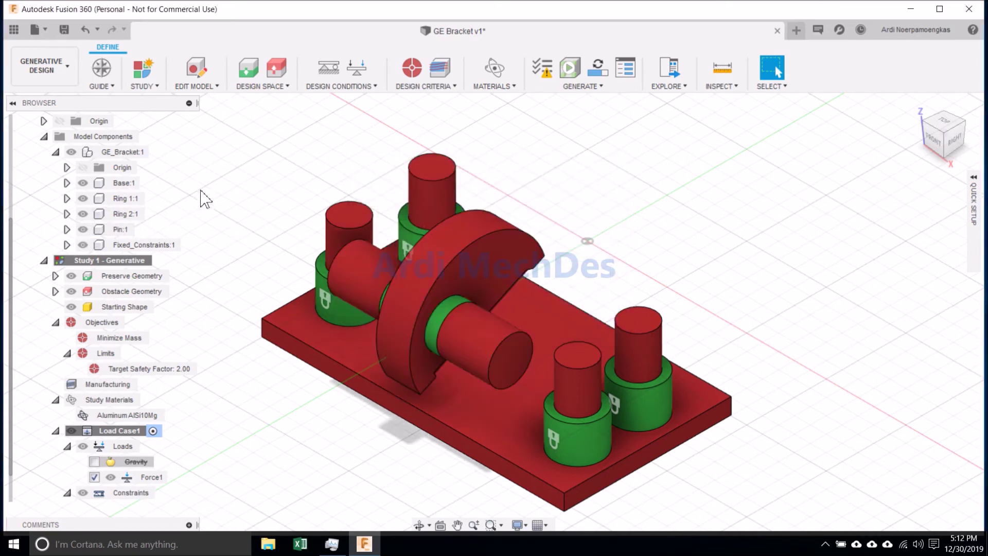
pyautogui.click(554, 82)
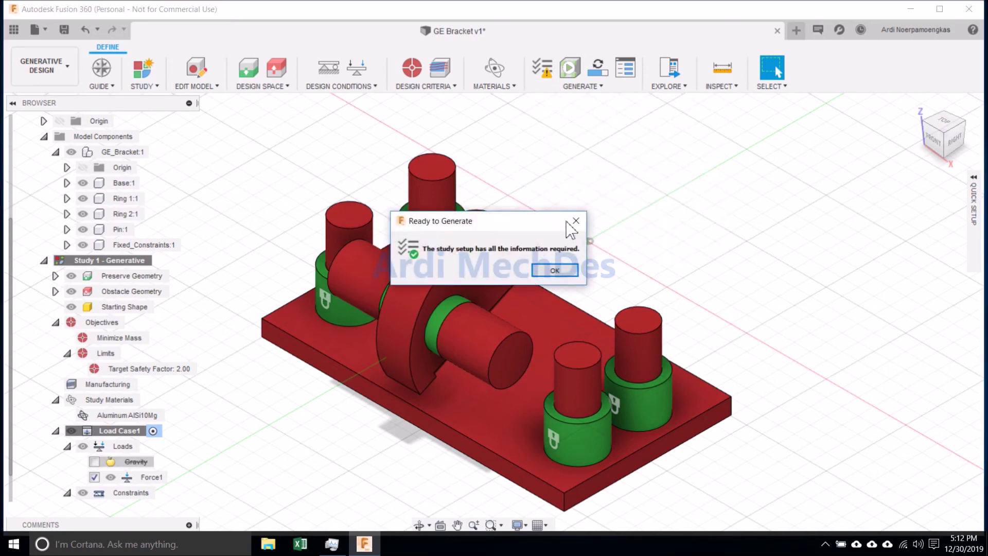
pyautogui.click(572, 273)
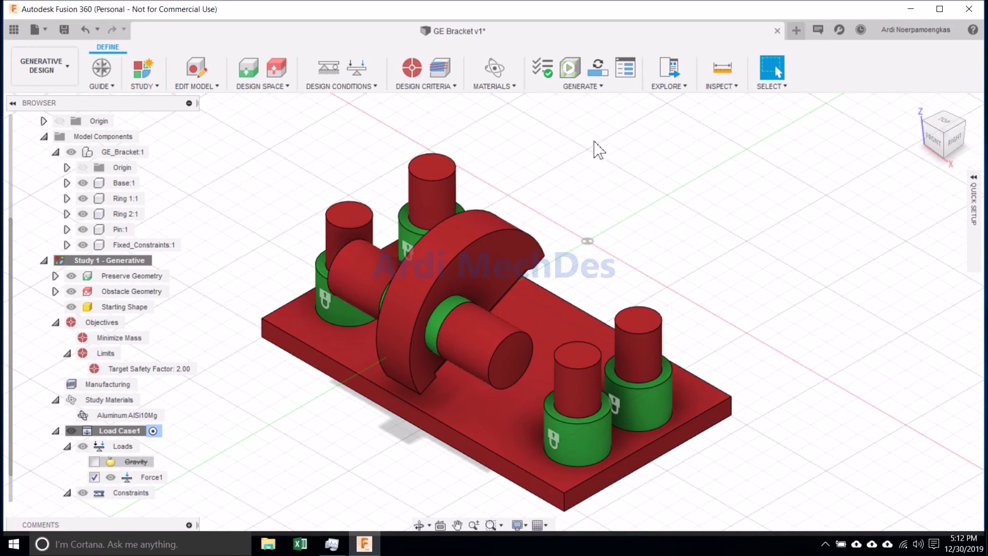
# - Generate Study 1 on the cloud and follow its job progress in Job Status until it completes
pyautogui.click(611, 81)
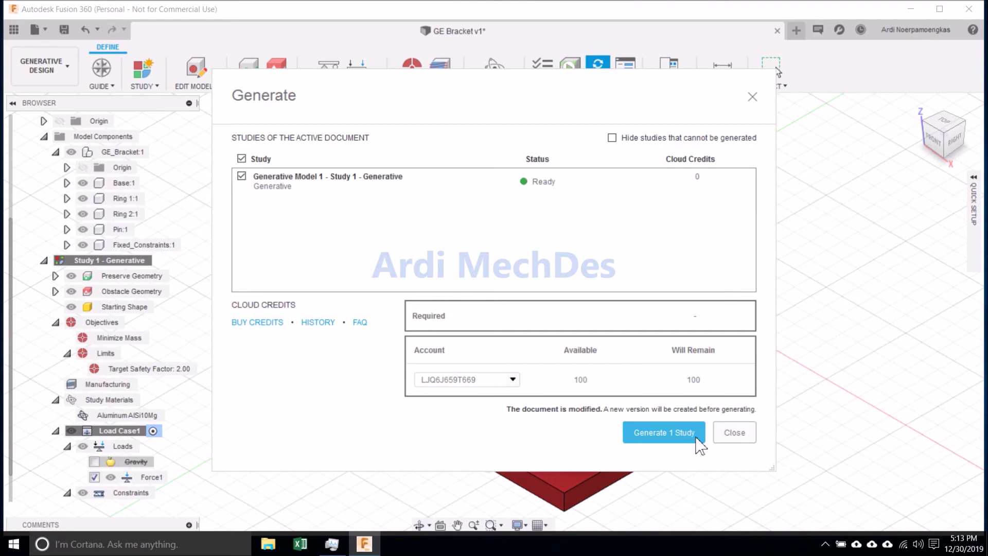
pyautogui.click(700, 446)
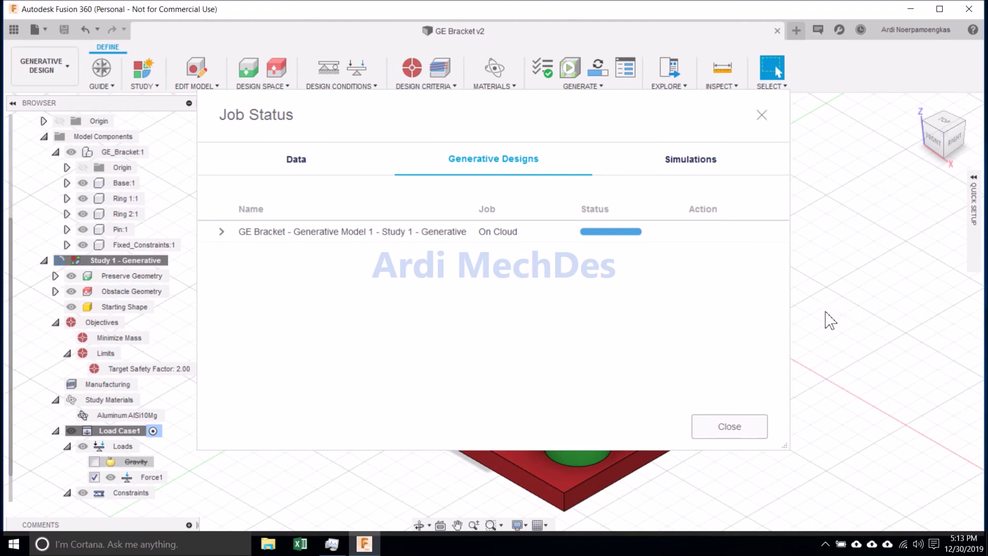
pyautogui.click(222, 233)
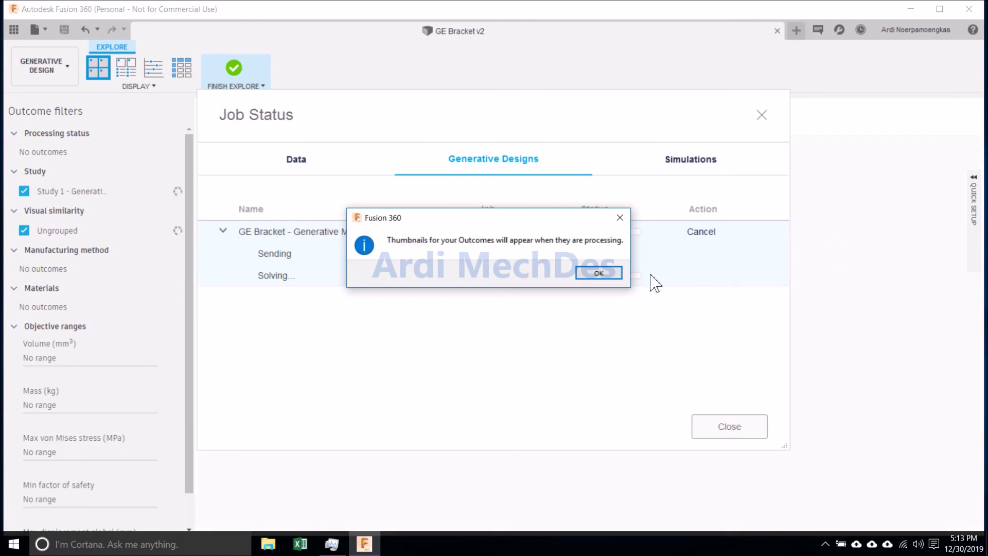
pyautogui.click(598, 273)
pyautogui.moveTo(567, 115); pyautogui.dragTo(572, 153)
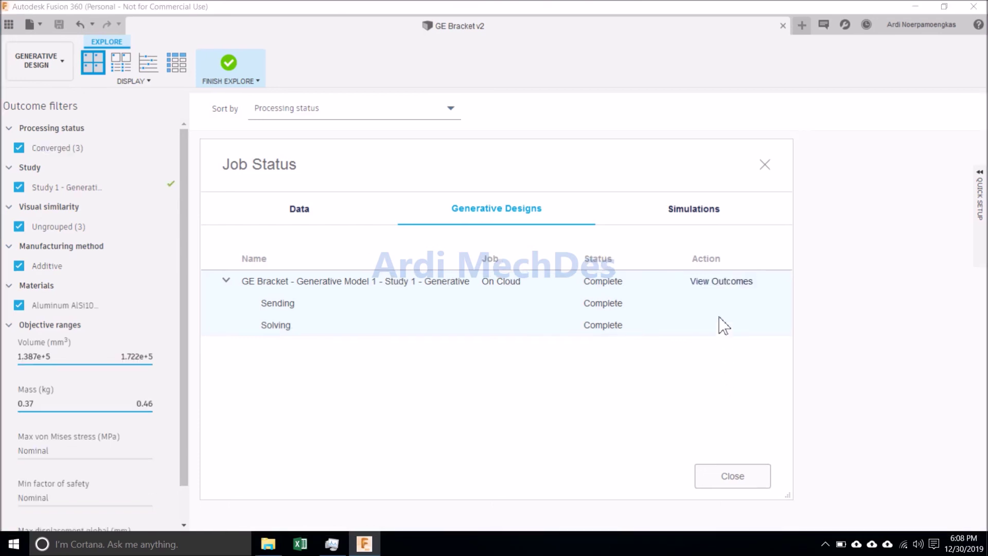
# - Show the outcomes and sort them by Study, Visual similarity, Manufacturing method, then Material
pyautogui.click(728, 283)
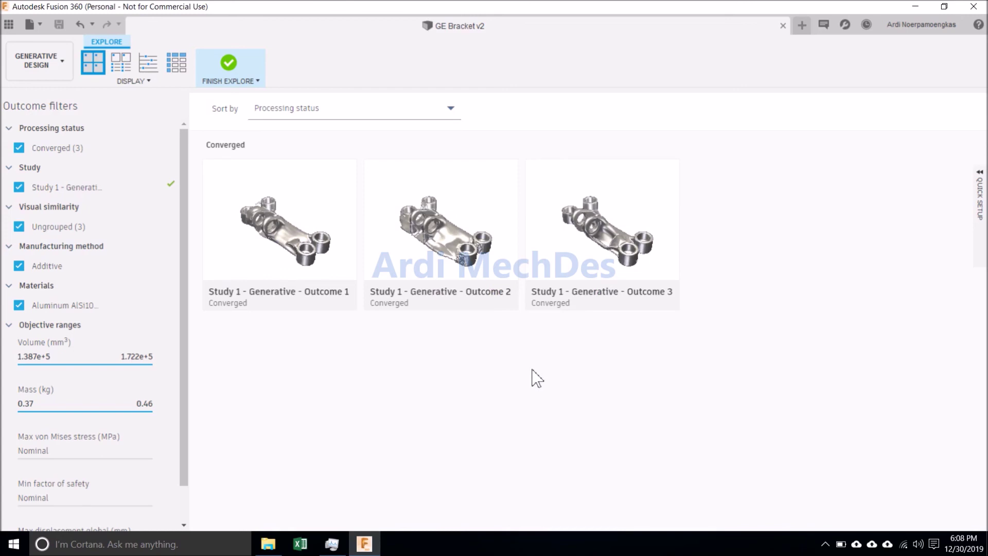
pyautogui.click(420, 114)
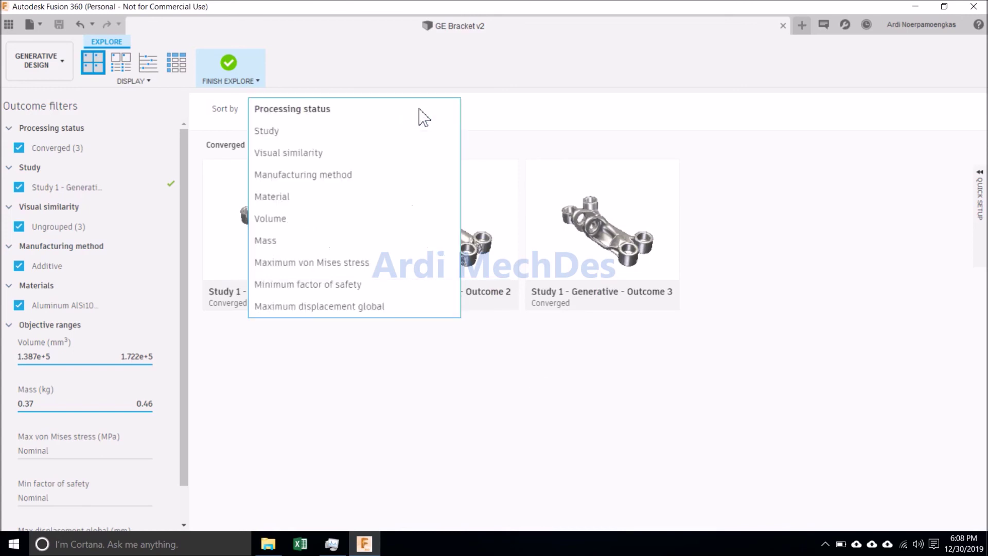
pyautogui.click(419, 110)
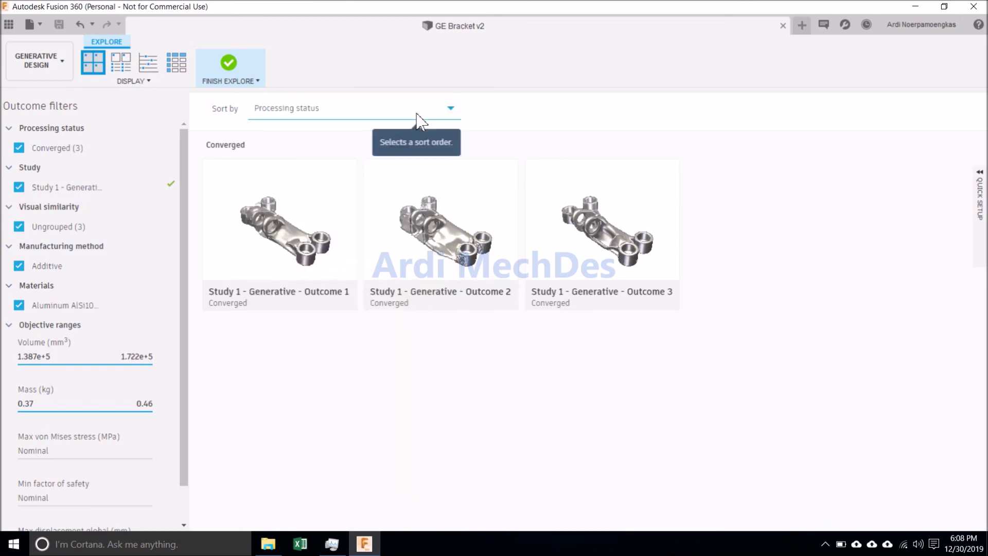
pyautogui.click(417, 114)
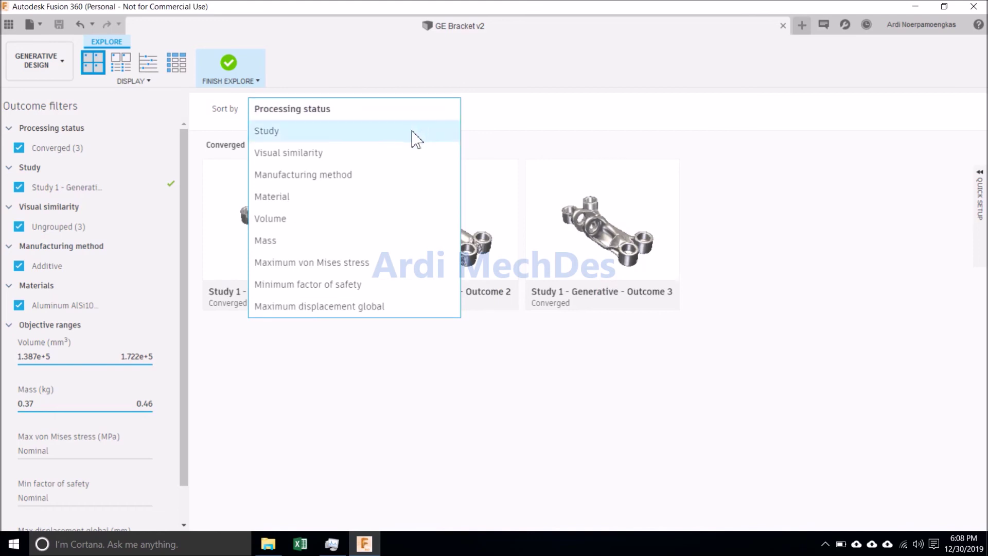
pyautogui.click(412, 132)
pyautogui.click(426, 114)
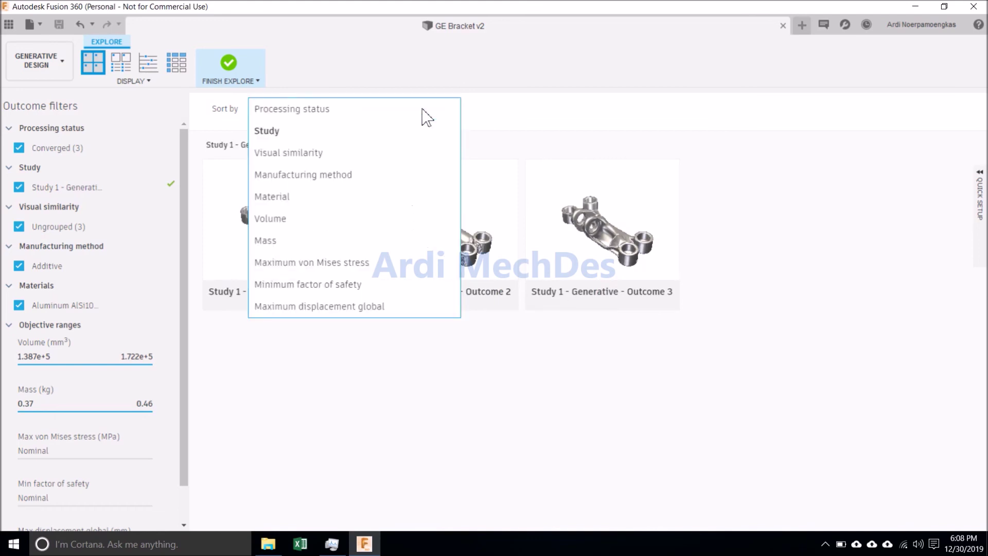
pyautogui.click(410, 152)
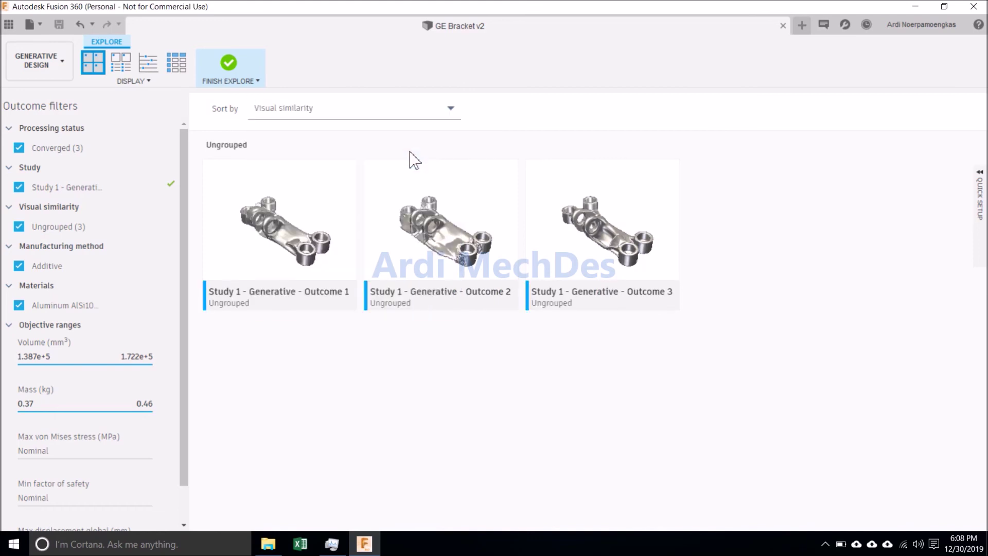
pyautogui.click(421, 122)
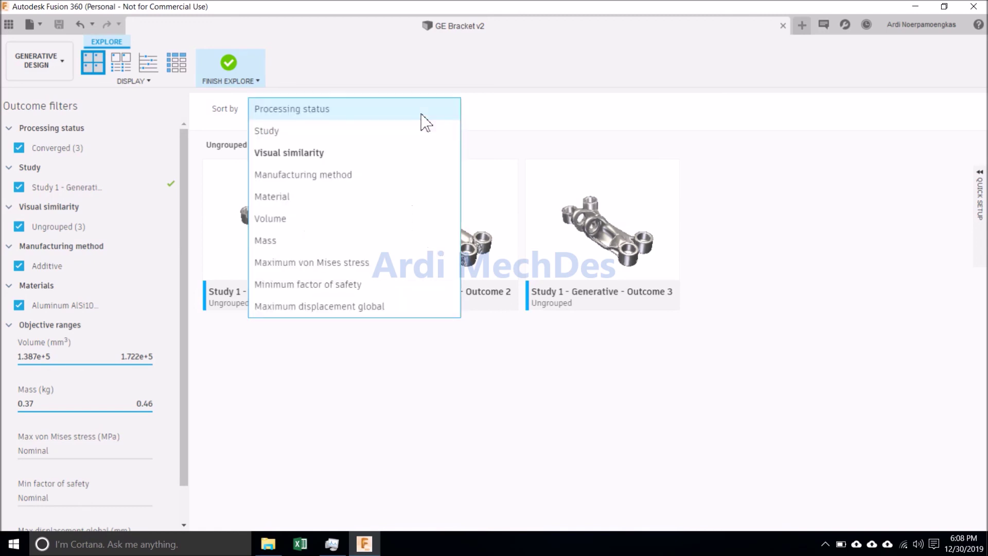
pyautogui.click(407, 175)
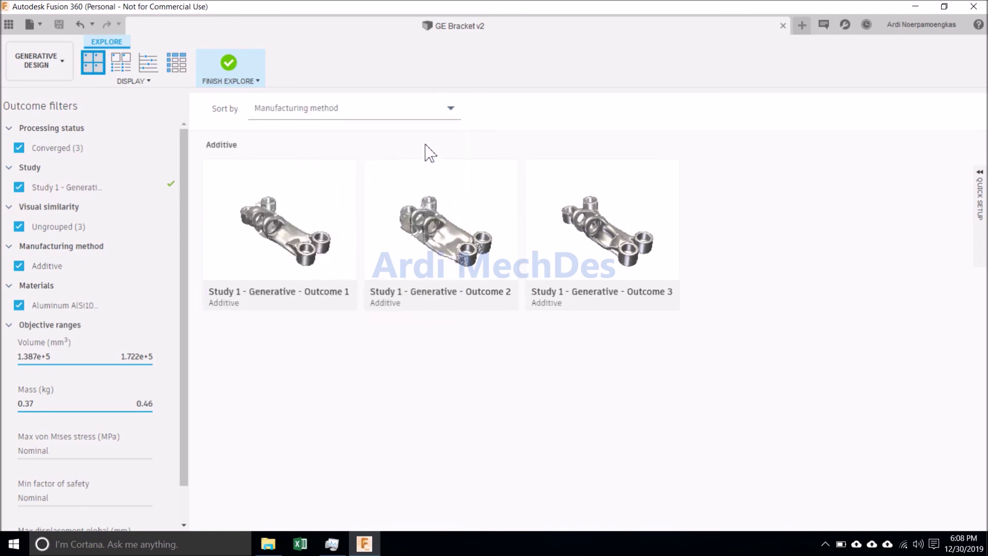
pyautogui.click(428, 120)
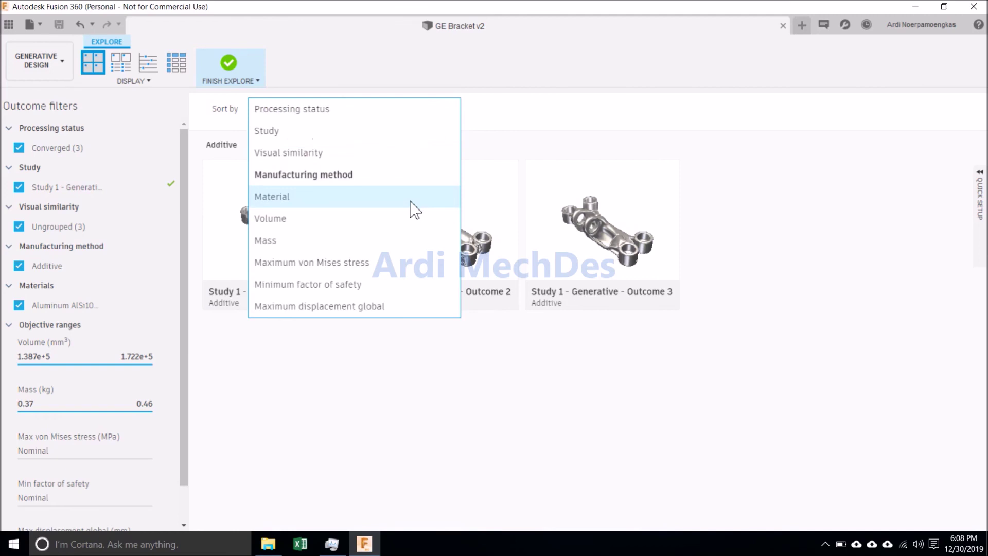
pyautogui.click(410, 198)
# - Re-sort the outcomes by Volume, Mass, maximum von Mises stress, then minimum factor of safety
pyautogui.click(434, 119)
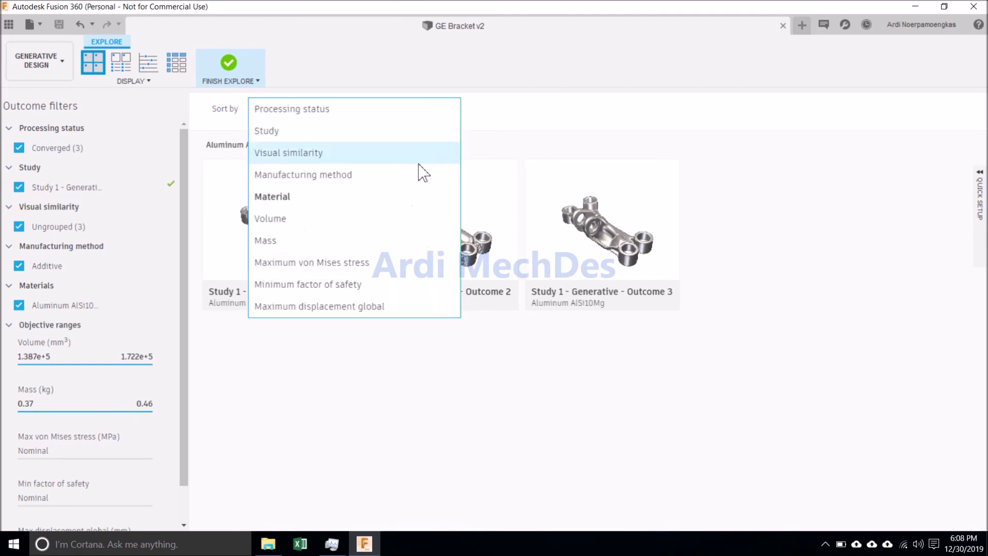
pyautogui.click(410, 219)
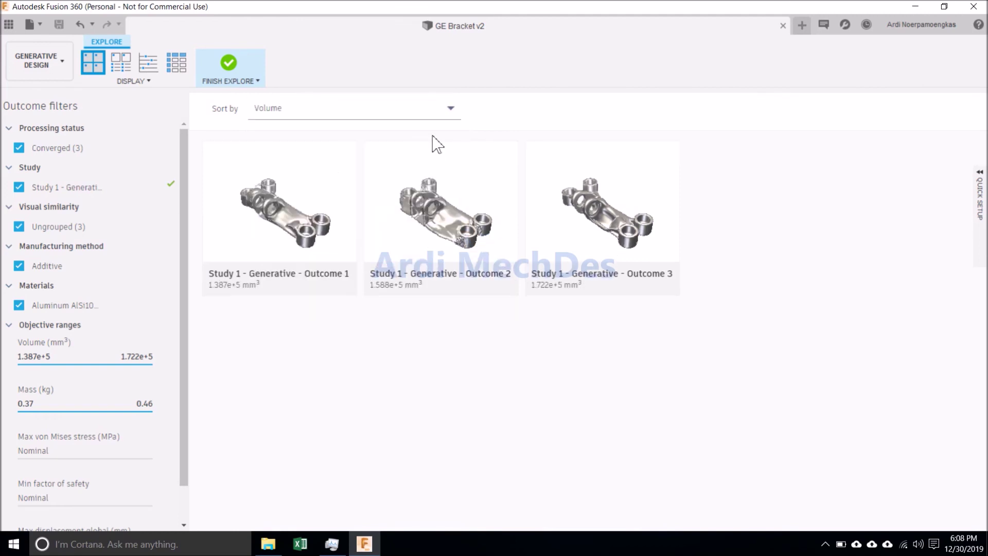
pyautogui.click(435, 119)
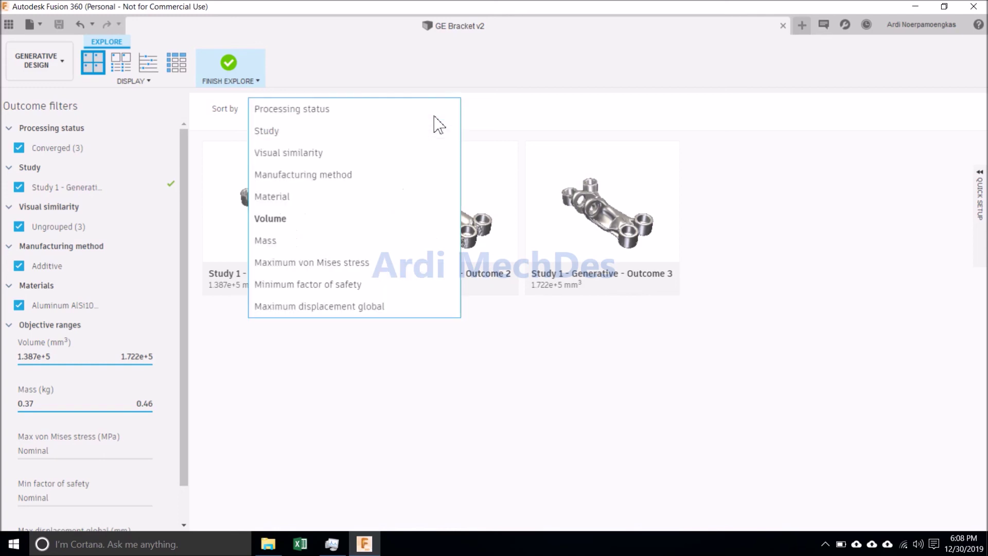
pyautogui.click(416, 248)
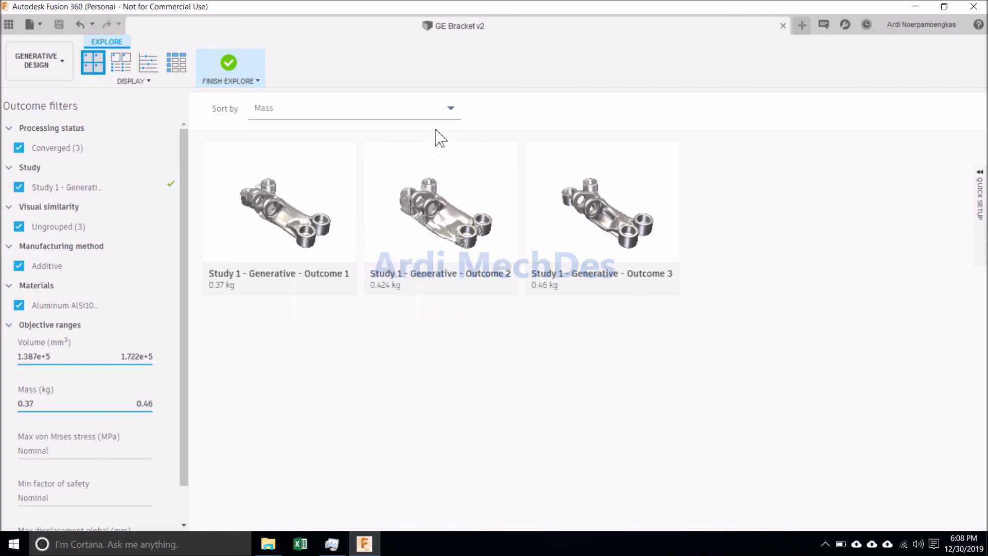
pyautogui.click(439, 115)
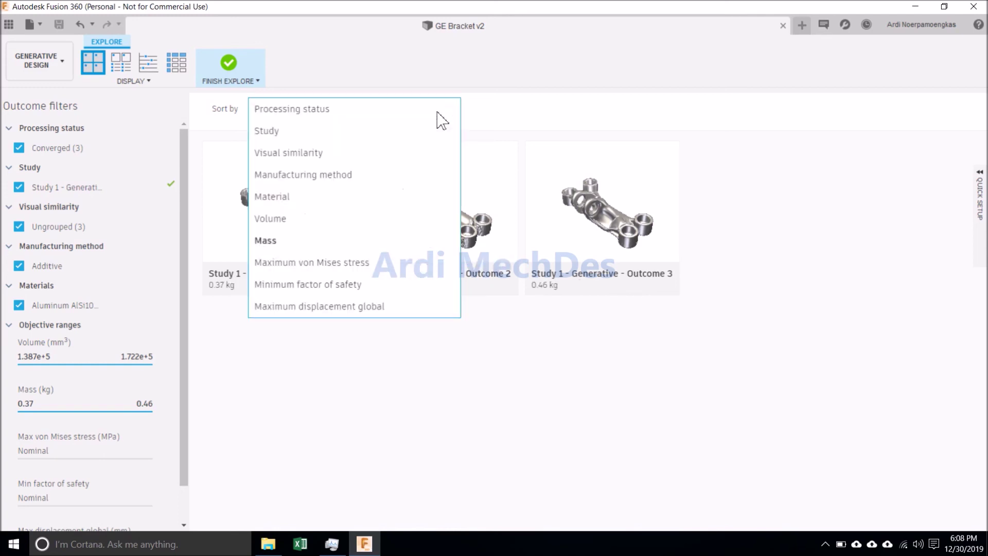
pyautogui.click(414, 263)
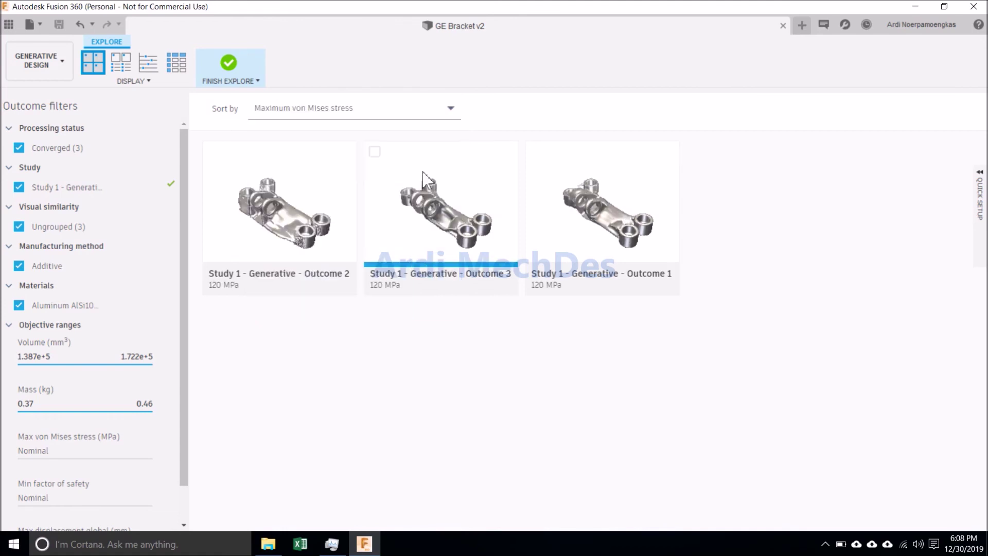
pyautogui.click(441, 114)
pyautogui.click(411, 284)
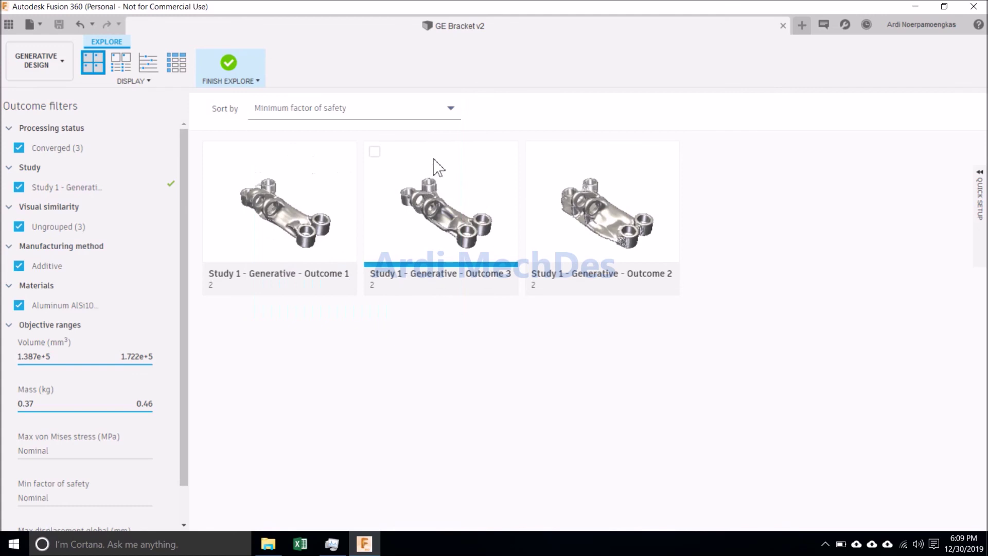
pyautogui.click(439, 118)
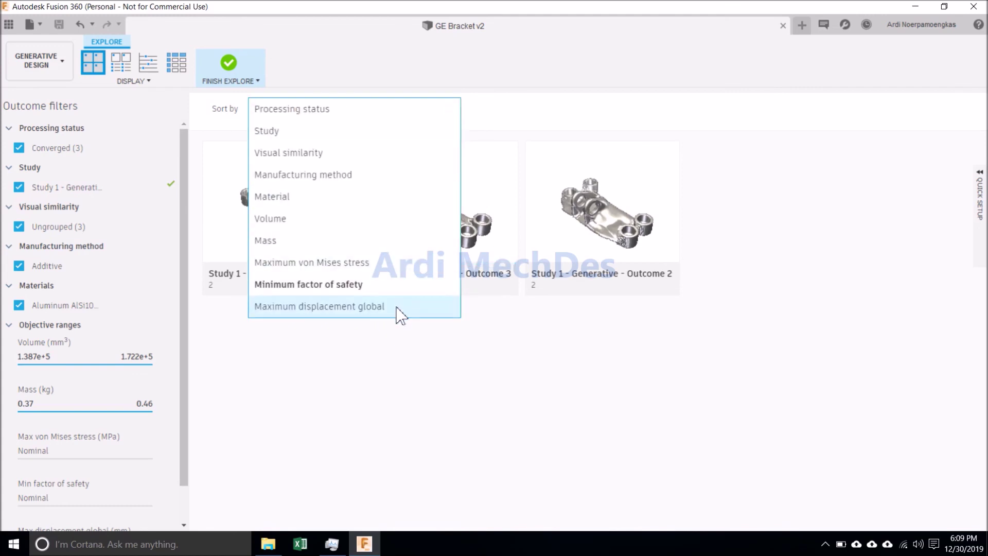